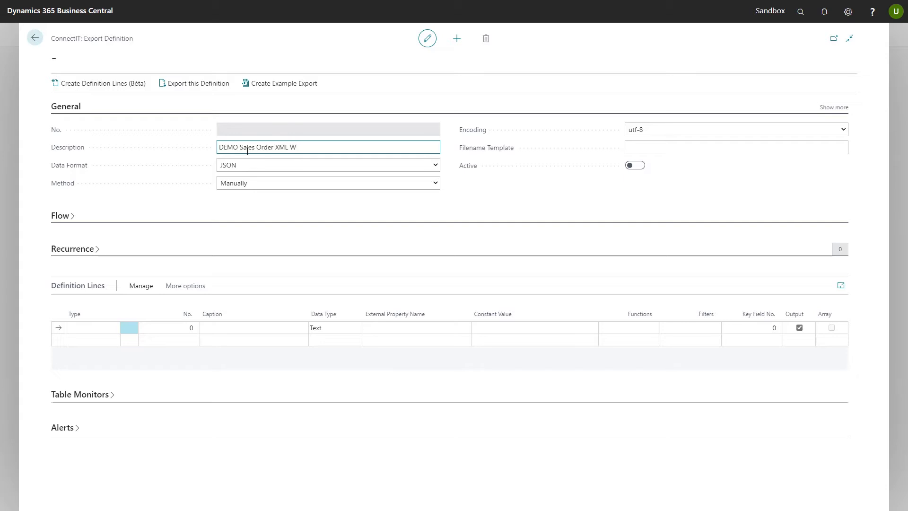
Complete the export definition's description as DEMO Sales Order XML Wizard, set its data format to XML and activate it
key("Tab")
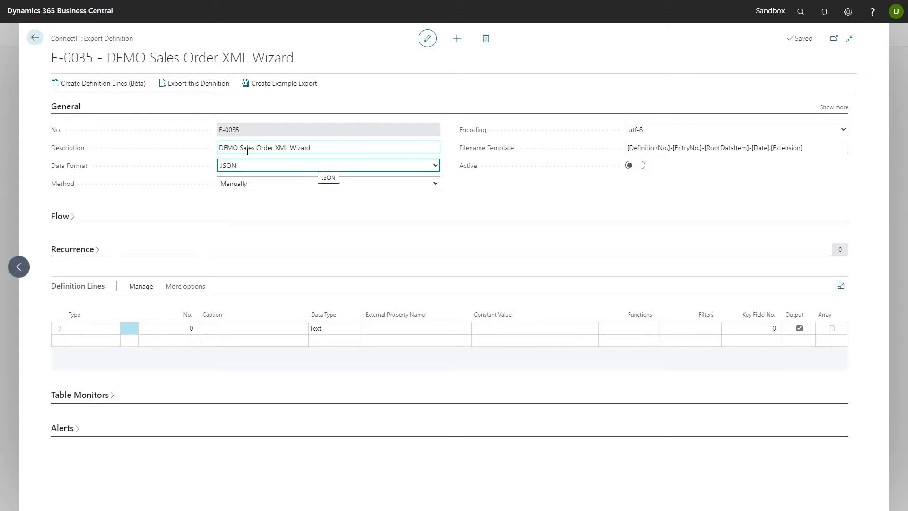
left_click(406, 171)
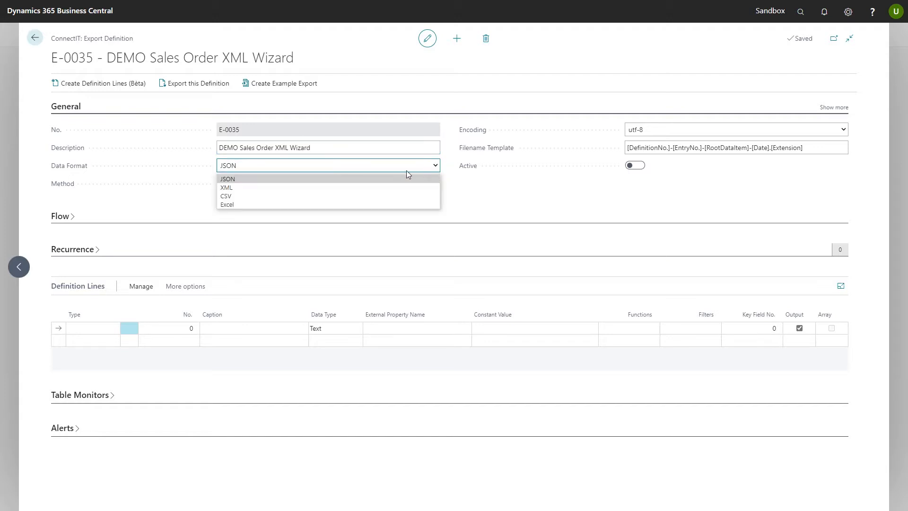
left_click(231, 187)
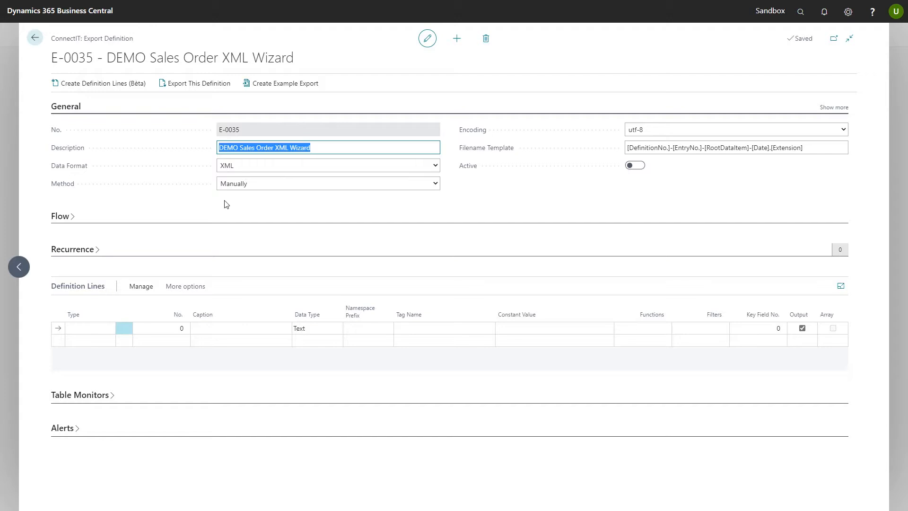
left_click(634, 166)
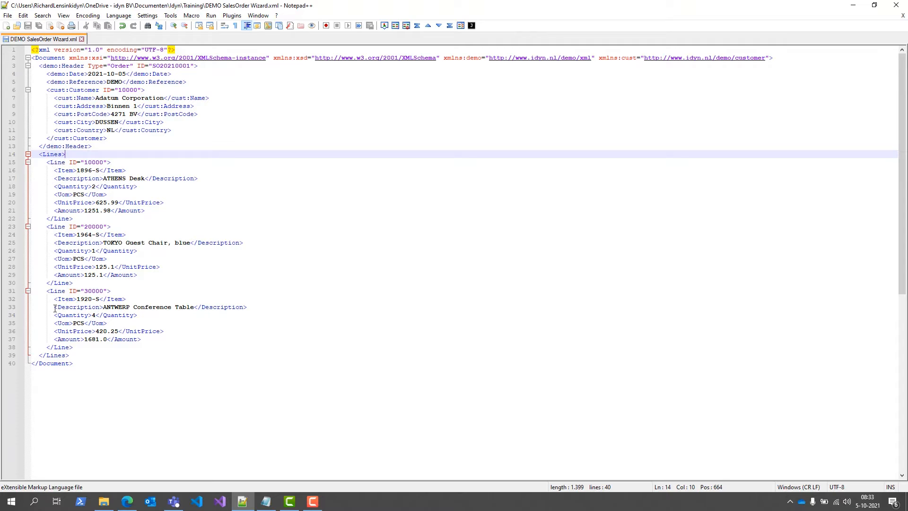
Return to Business Central and start creating definition lines from the file DEMO SalesOrder Wizard.xml
left_click(852, 6)
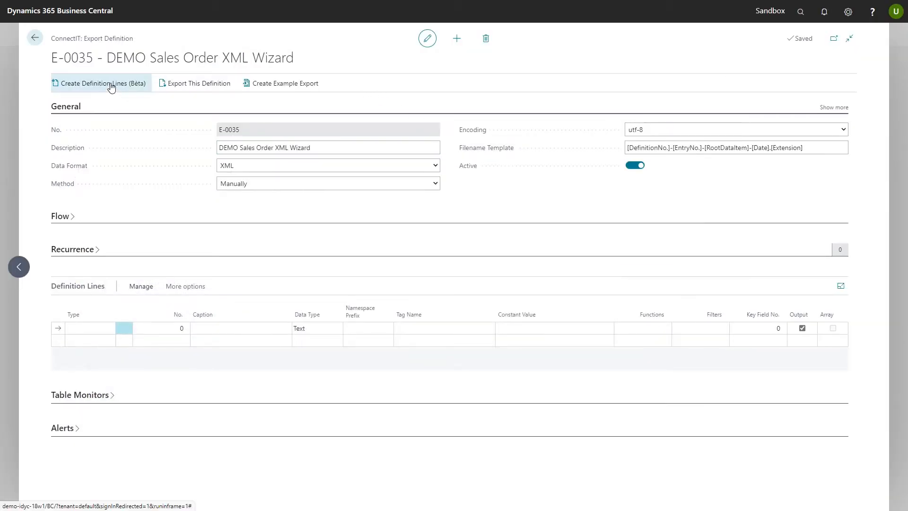
left_click(95, 90)
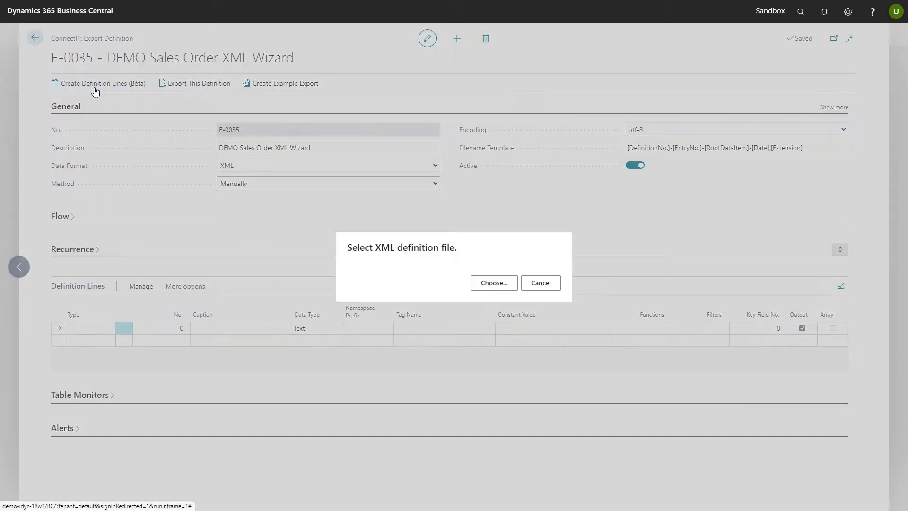
left_click(492, 283)
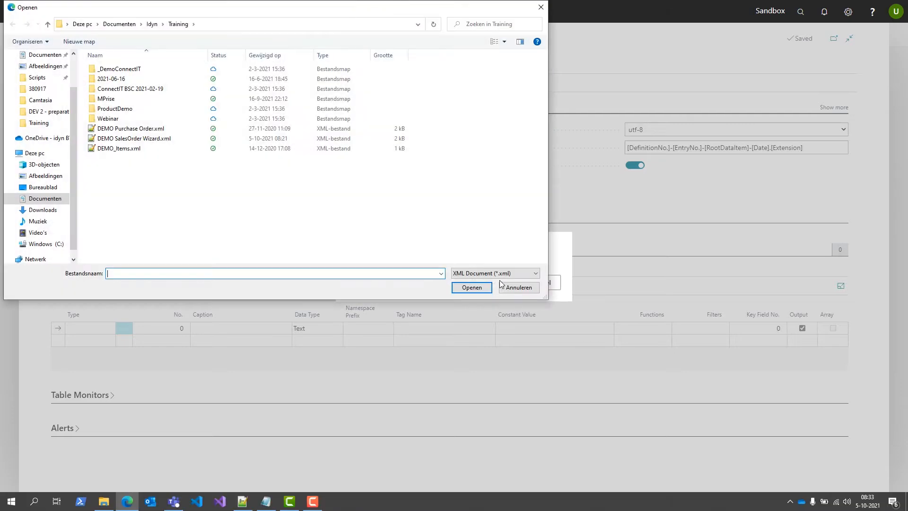
left_click(144, 141)
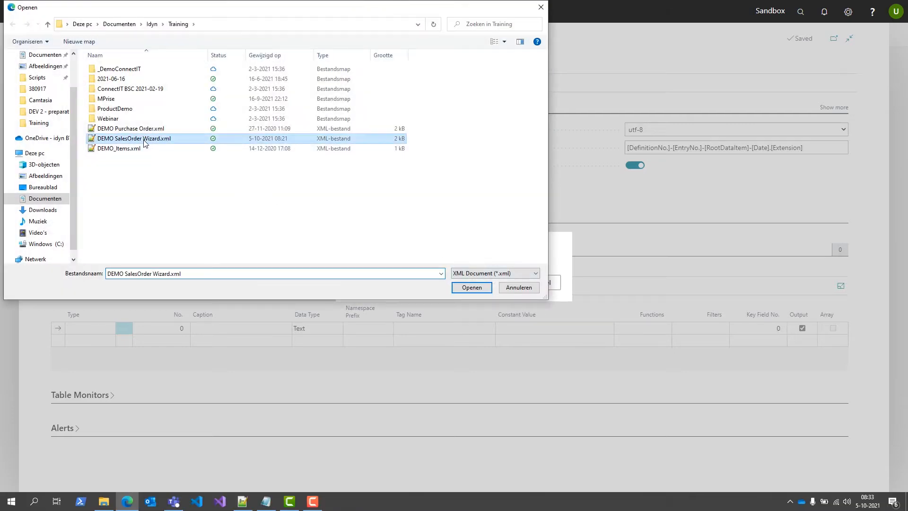
left_click(471, 288)
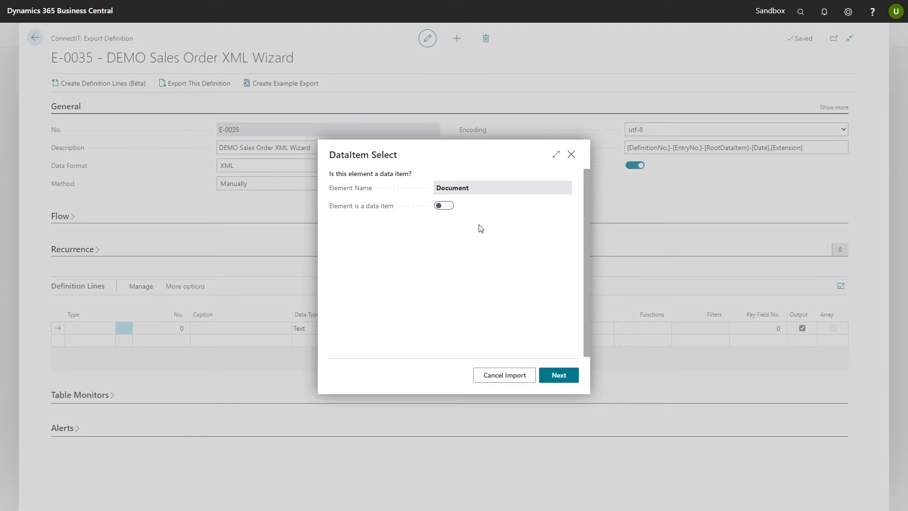
Mark the Document element as a data item linked to table 36, Sales Header
left_click(444, 205)
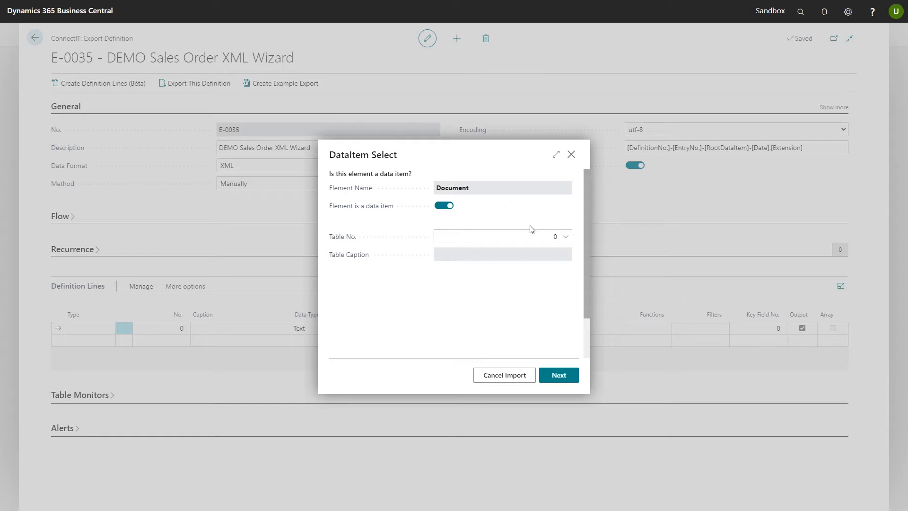
left_click(533, 234)
type("36")
key("Tab")
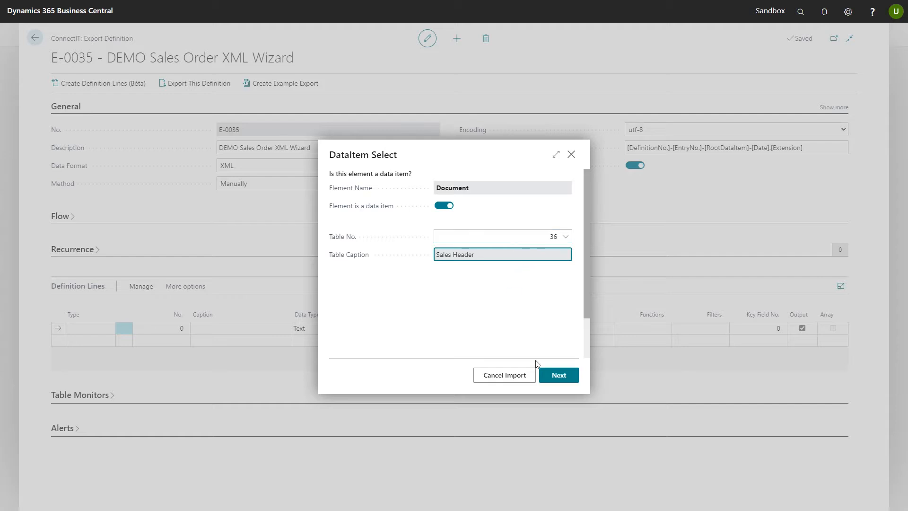
left_click(559, 376)
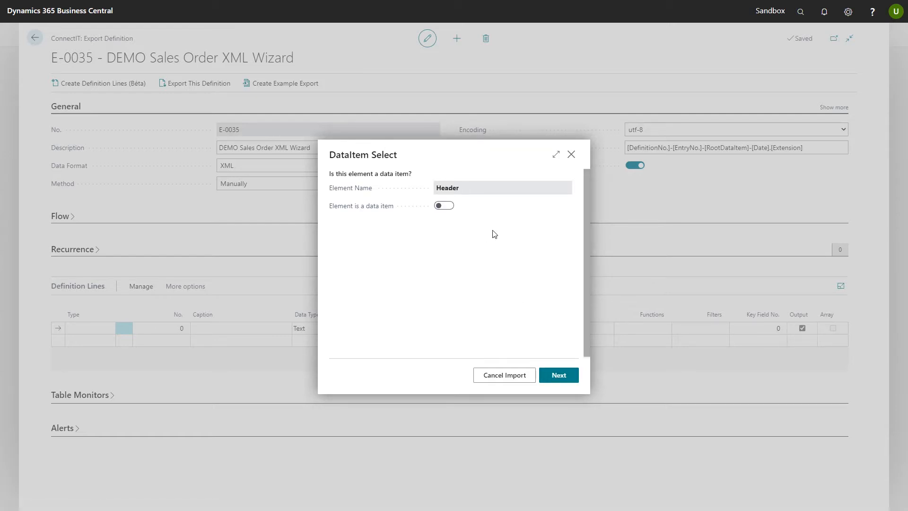
Leave Header and the other elements before Line as non-data items, and mark Line as a data item linked to table 37, Sales Line
left_click(558, 376)
left_click(563, 376)
left_click(449, 208)
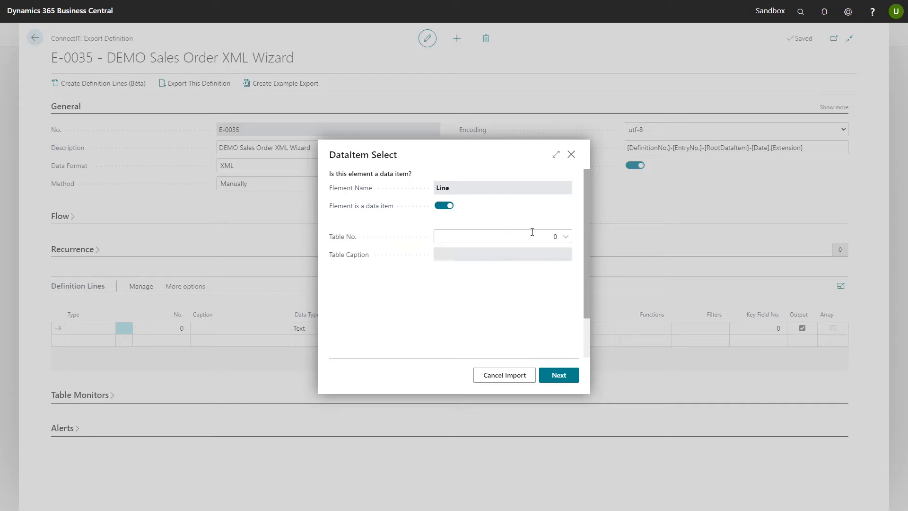
left_click(544, 237)
type("37")
key("Tab")
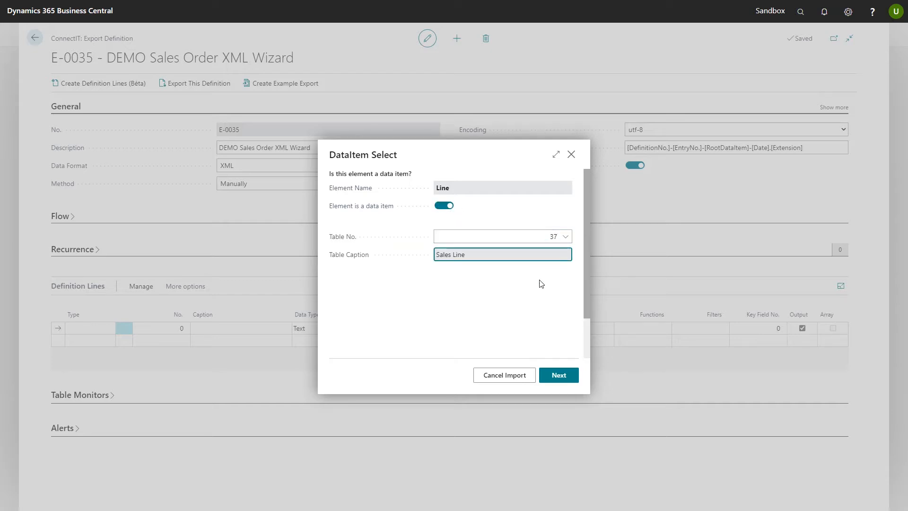
left_click(558, 375)
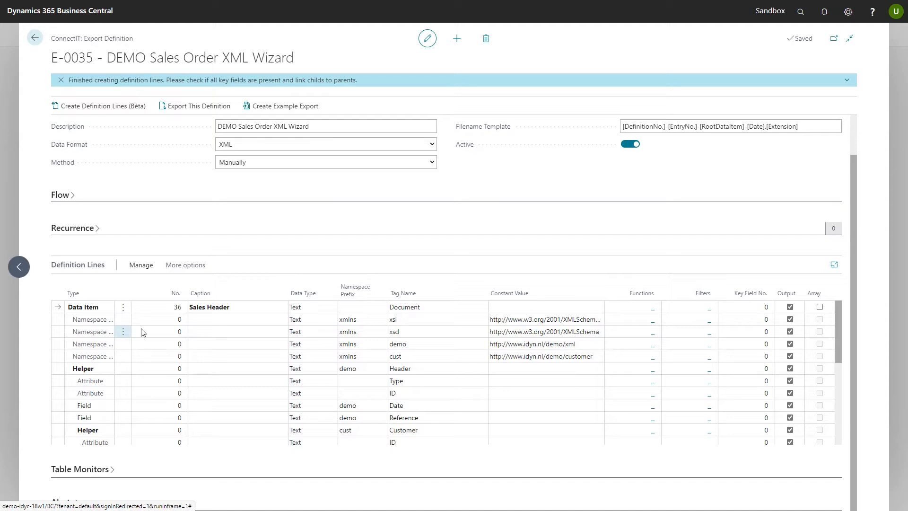
Examine the generated definition lines, including the namespaces, helpers, attributes, fields and data items
scroll(211, 331, "down", 2)
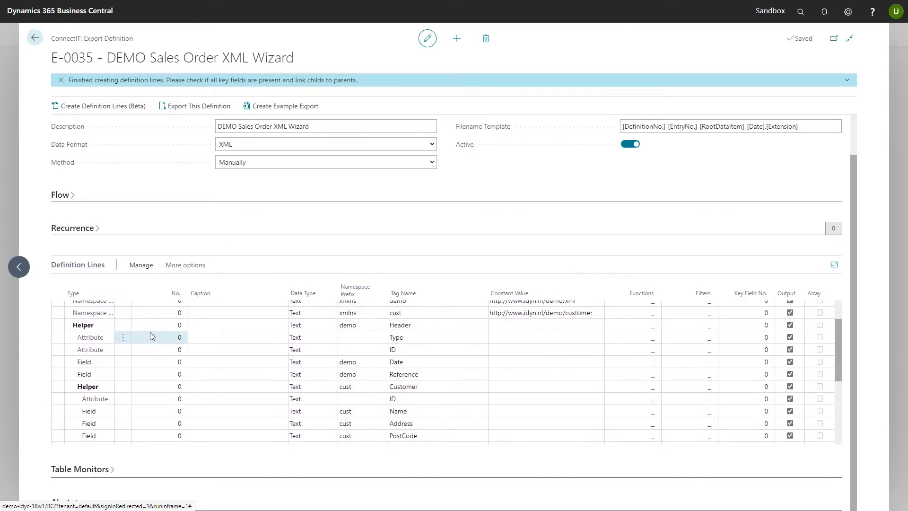
scroll(150, 336, "up", 2)
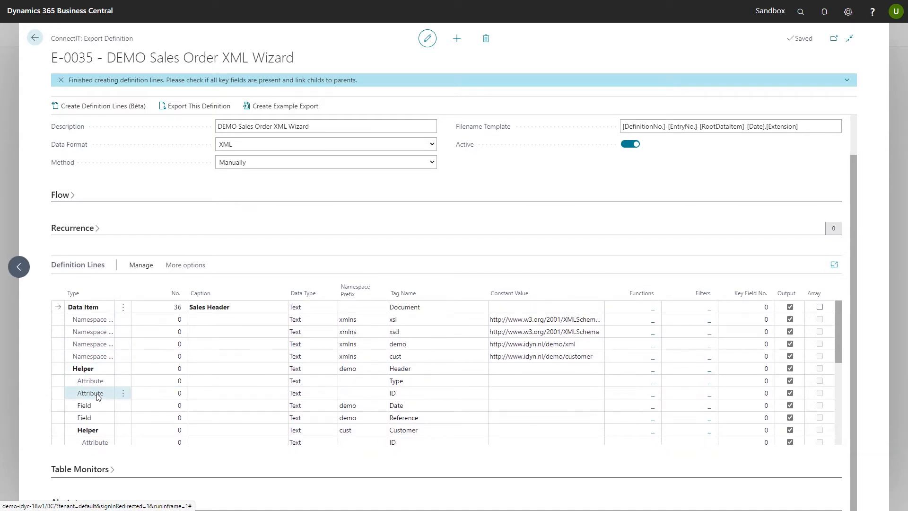
scroll(225, 345, "down", 5)
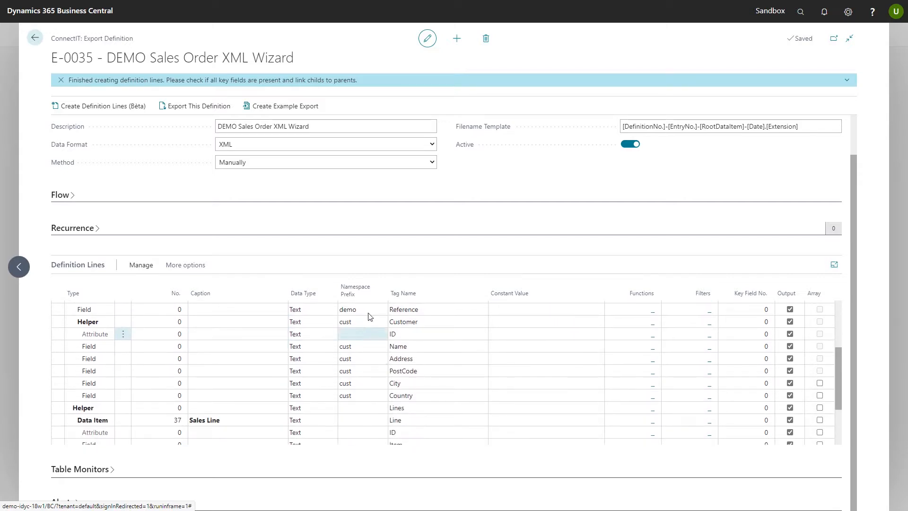
scroll(355, 387, "up", 3)
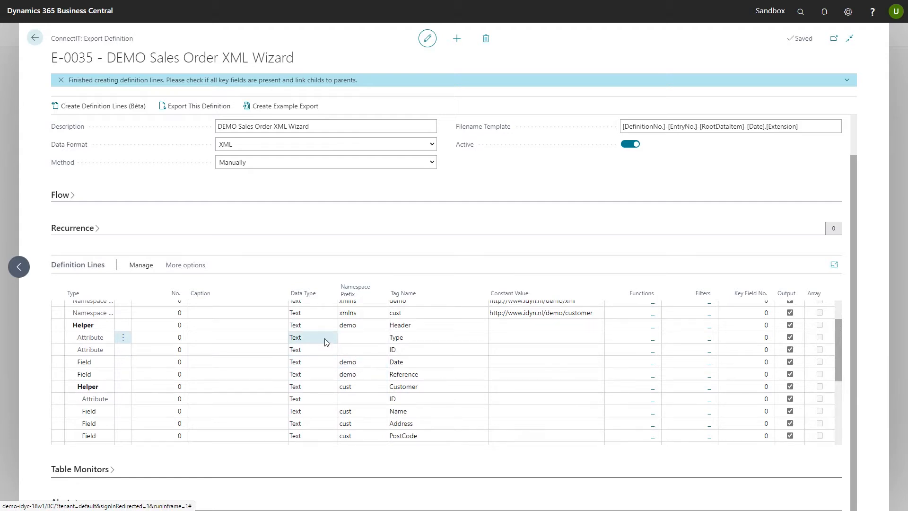
scroll(321, 343, "up", 2)
scroll(308, 349, "down", 5)
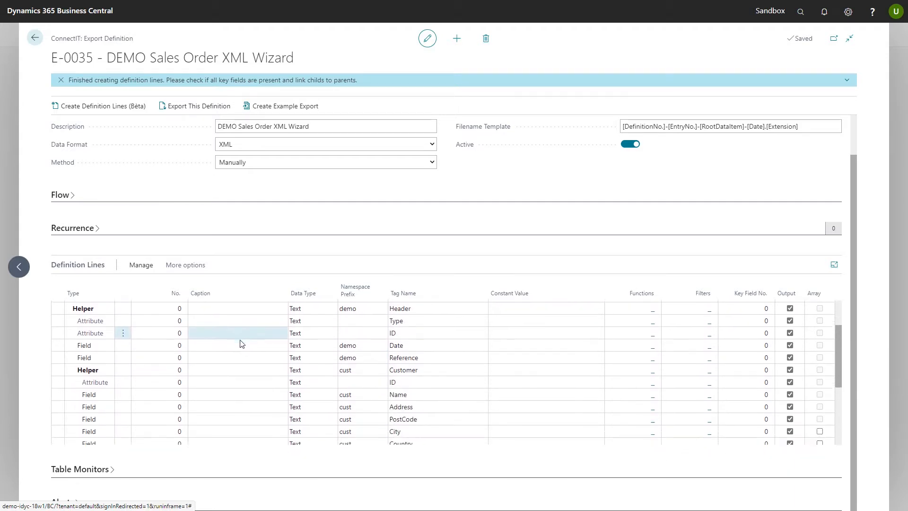
scroll(242, 341, "up", 5)
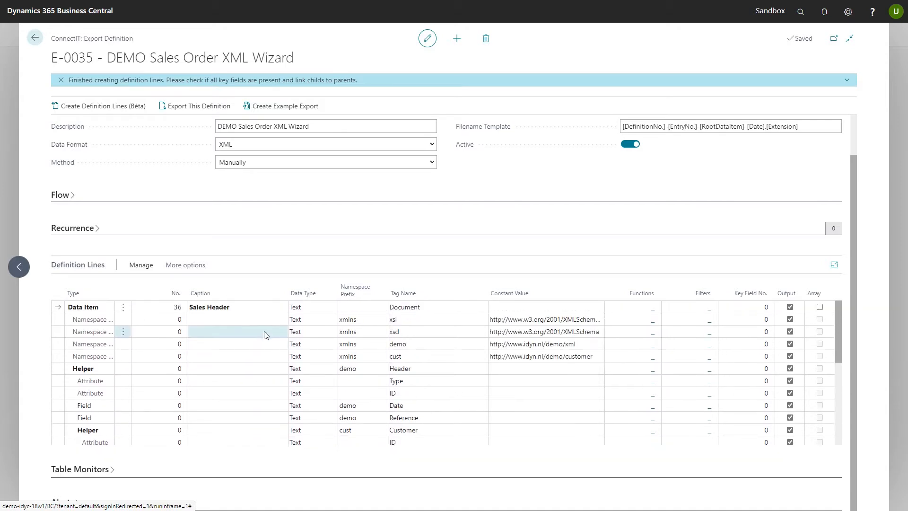
Map the Header's Type attribute to field 1, Document Type, and its ID attribute to field 3, No
scroll(218, 359, "down", 2)
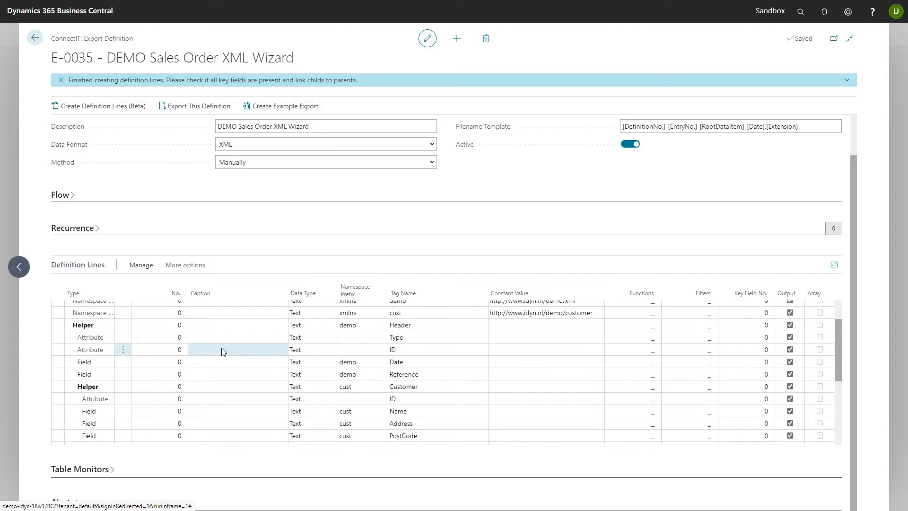
left_click(159, 339)
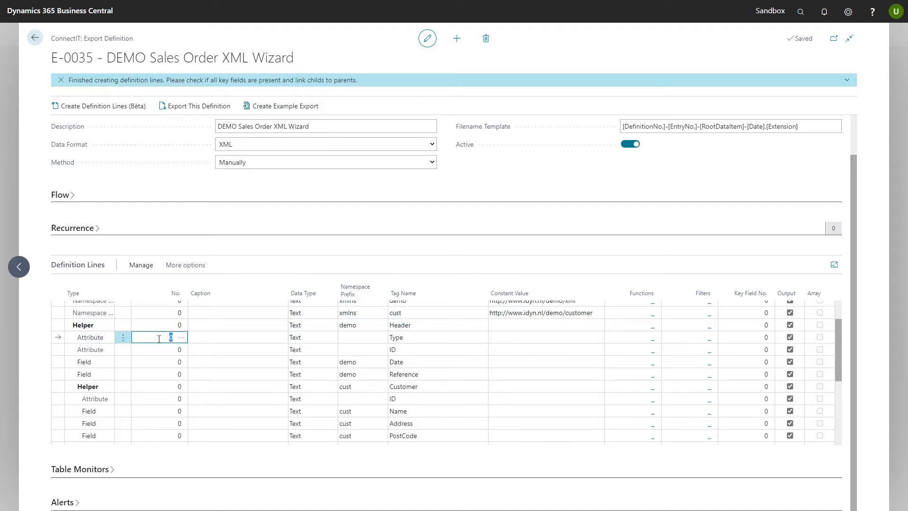
left_click(181, 337)
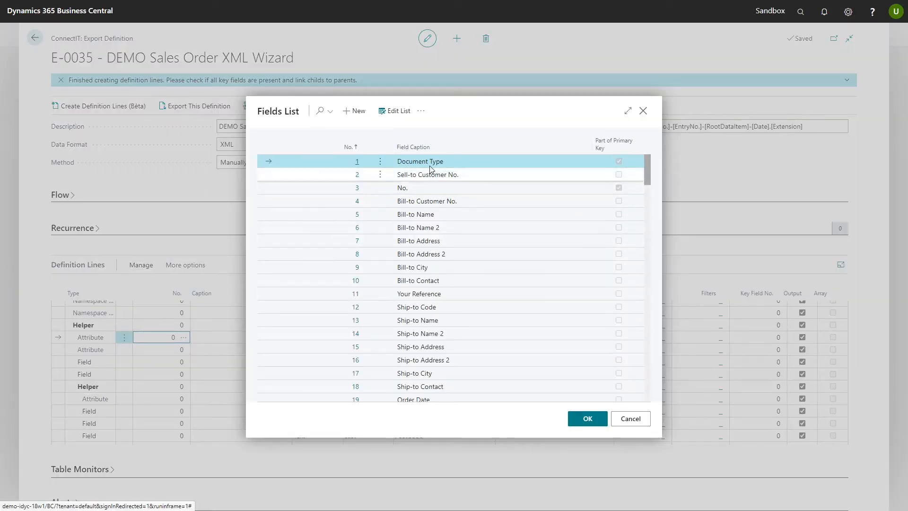
left_click(587, 418)
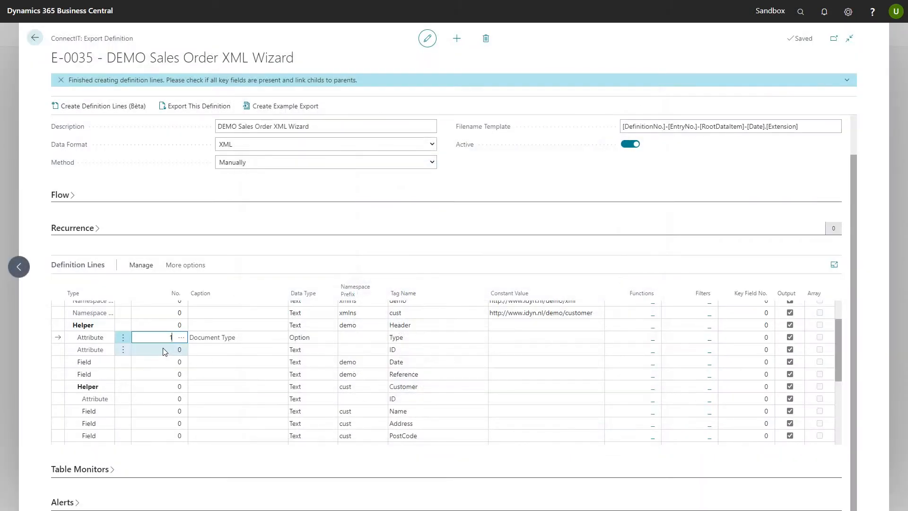
left_click(182, 351)
left_click(181, 350)
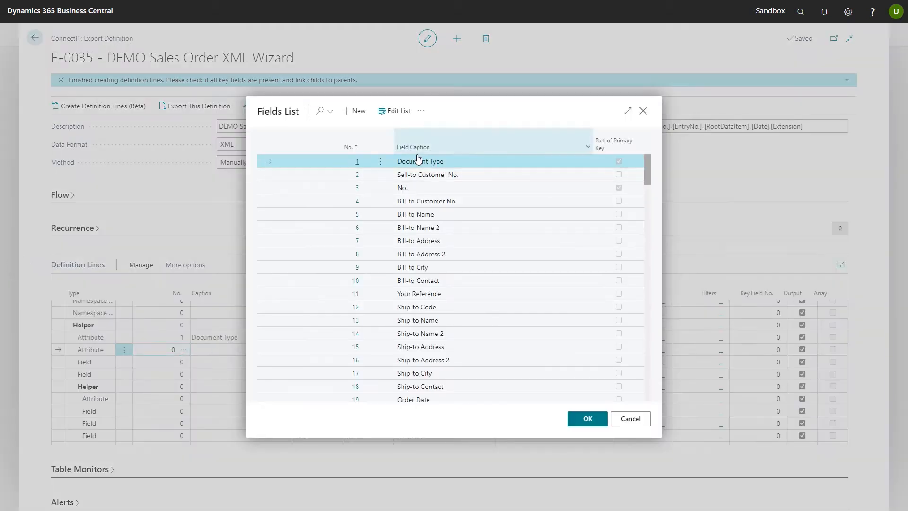
left_click(403, 189)
left_click(588, 418)
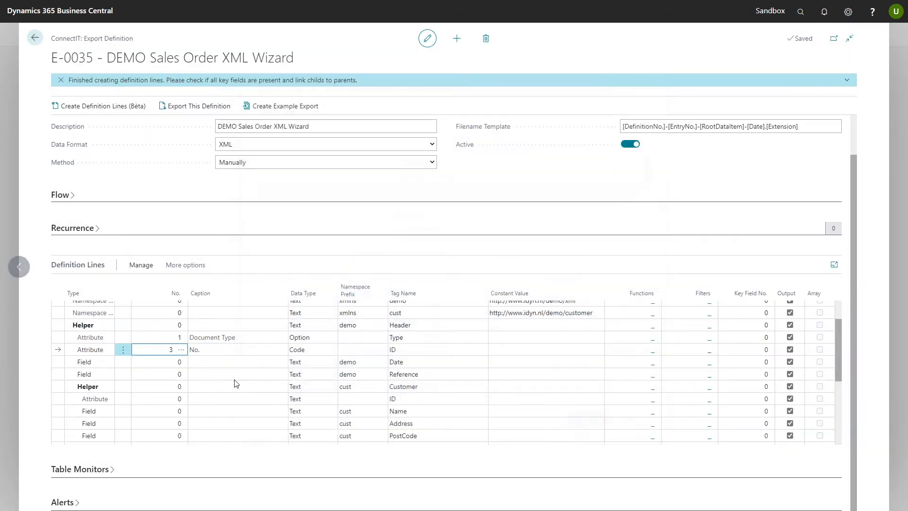
Map the Header's Date field to field 19, Order Date, and its Reference field to field 11, Your Reference
left_click(183, 362)
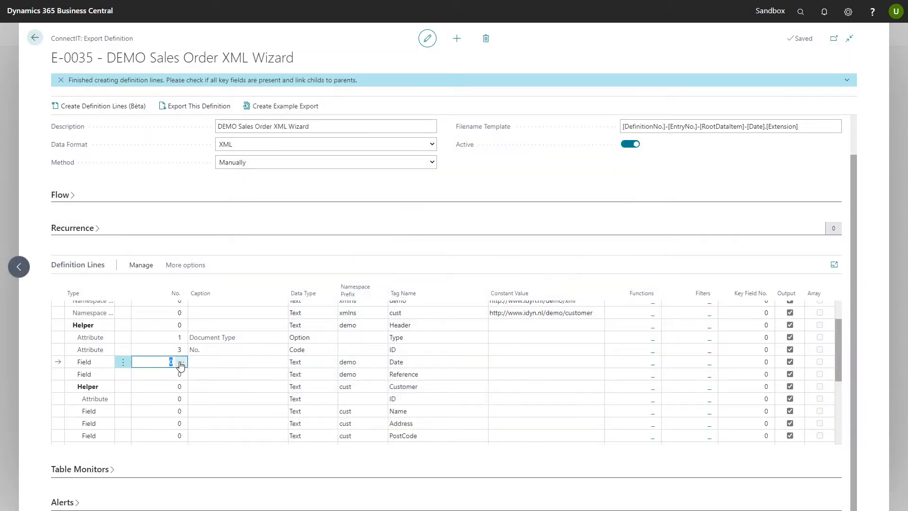
left_click(182, 362)
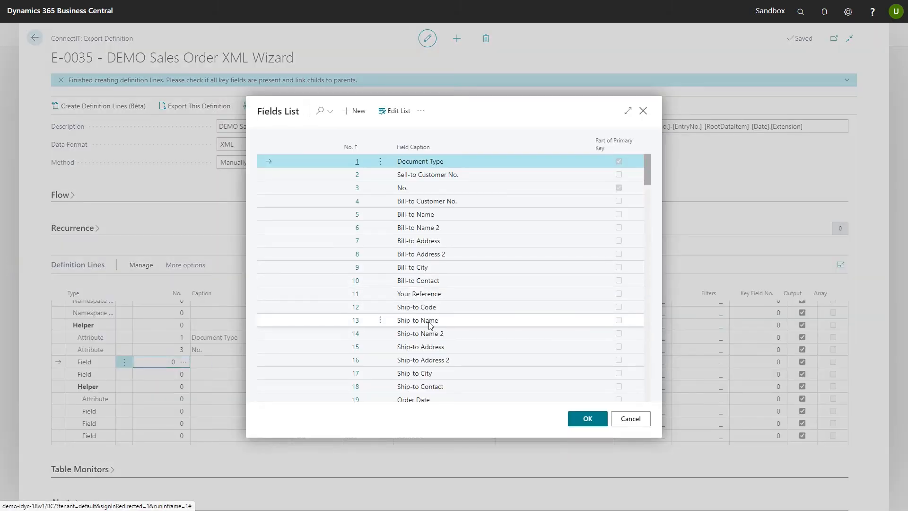
scroll(426, 312, "down", 1)
left_click(419, 363)
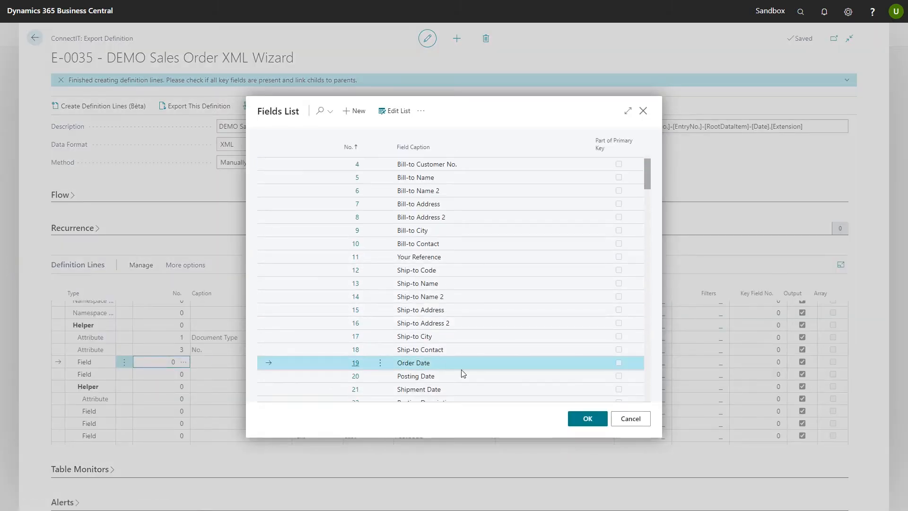
left_click(587, 419)
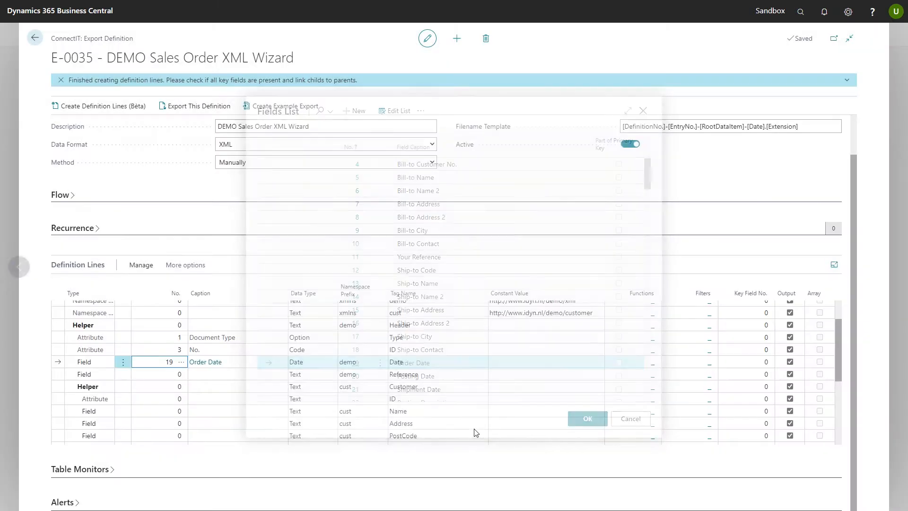
left_click(173, 375)
left_click(181, 374)
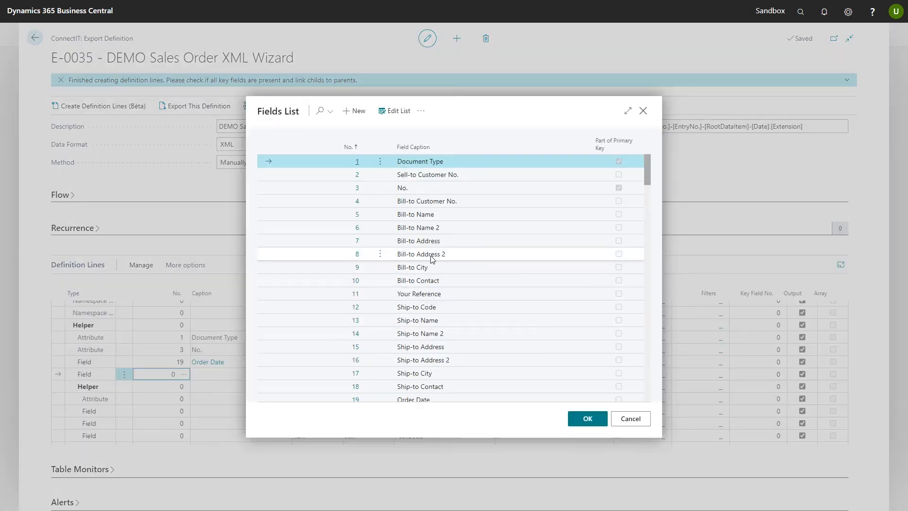
left_click(414, 294)
left_click(587, 419)
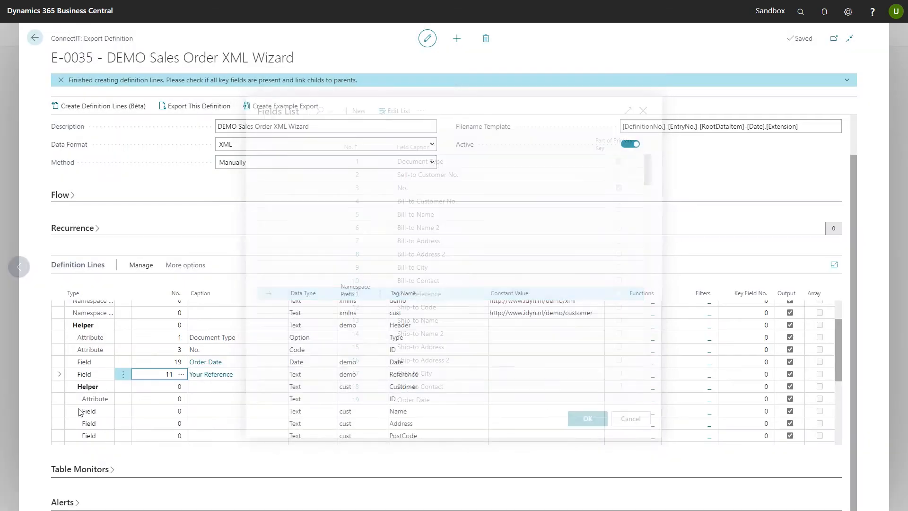
scroll(152, 370, "down", 1)
scroll(152, 371, "up", 3)
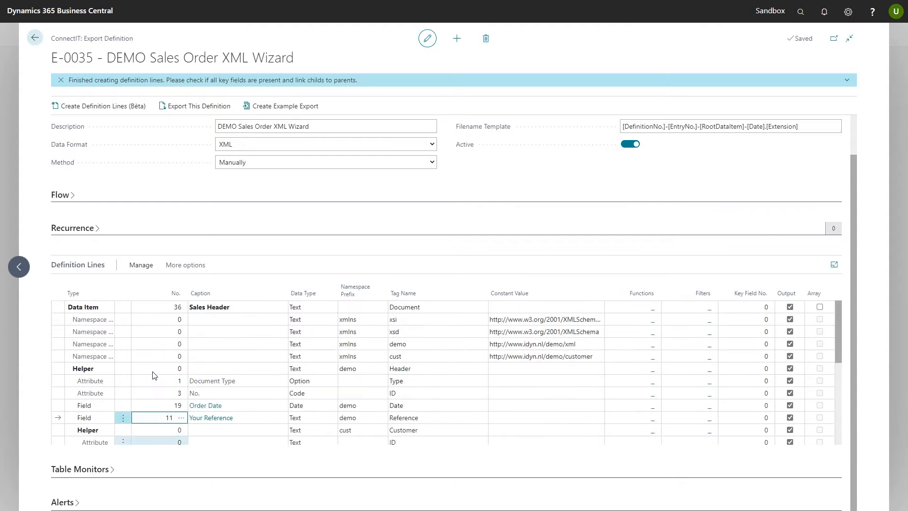
scroll(157, 374, "down", 3)
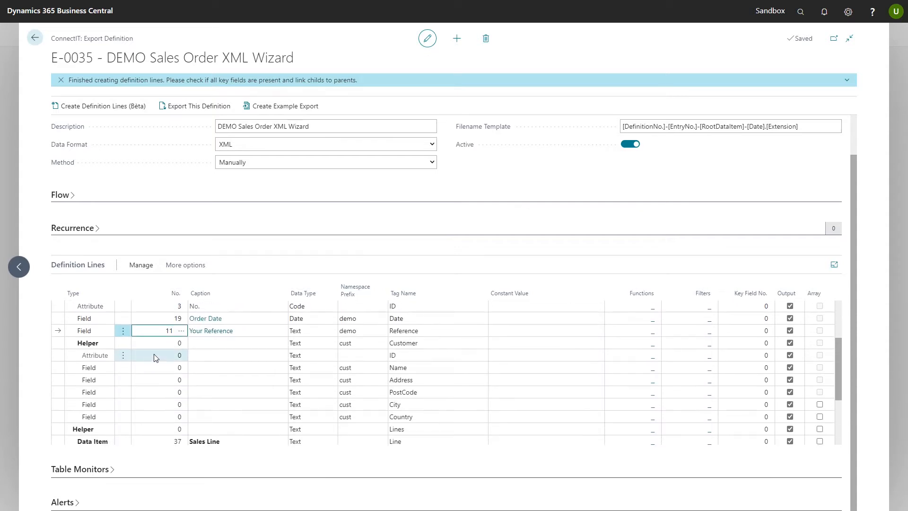
Map the Customer's ID attribute to field 2, Sell-to Customer No
left_click(153, 354)
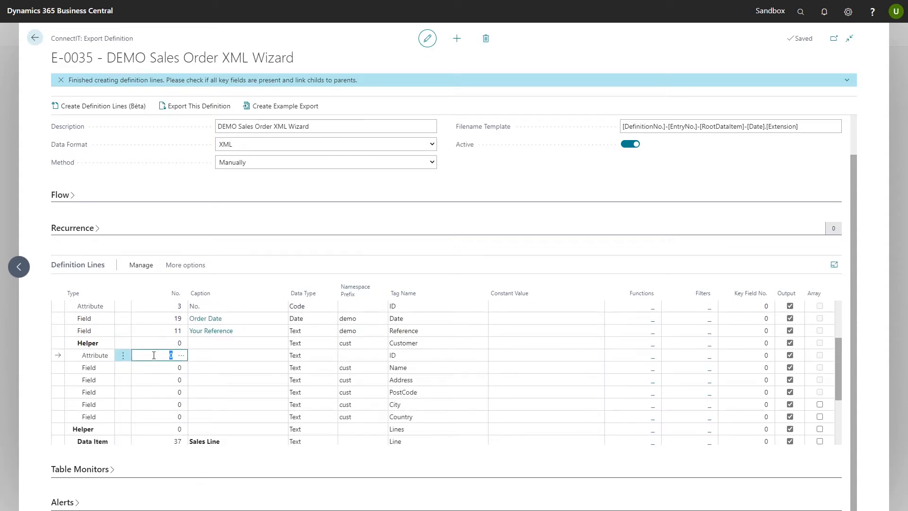
left_click(182, 355)
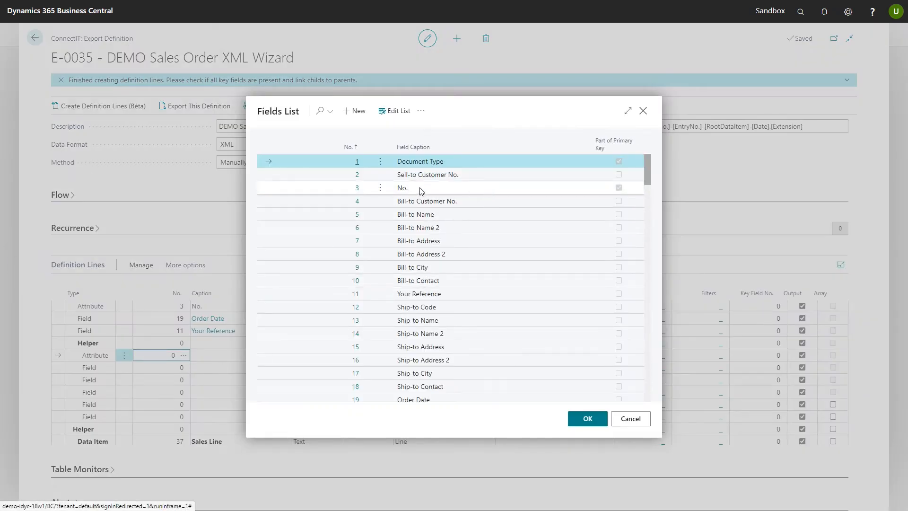
left_click(442, 178)
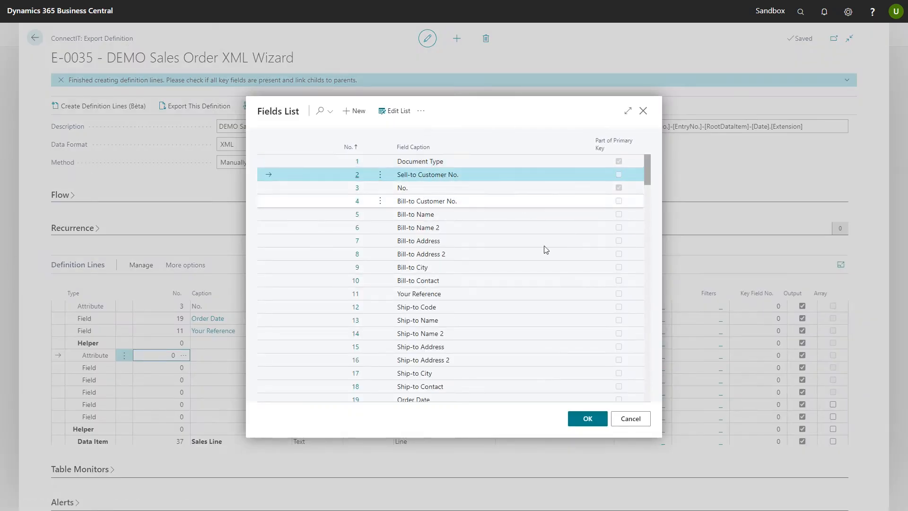
left_click(588, 418)
Map the Customer's Name field to field 79, Sell-to Customer Name, and its Address field to field 81, Sell-to Address
scroll(212, 329, "down", 1)
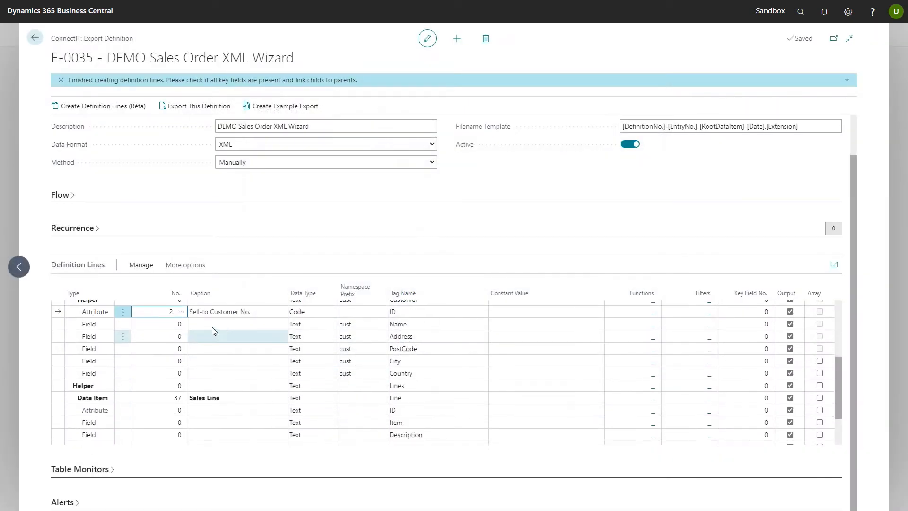
left_click(168, 326)
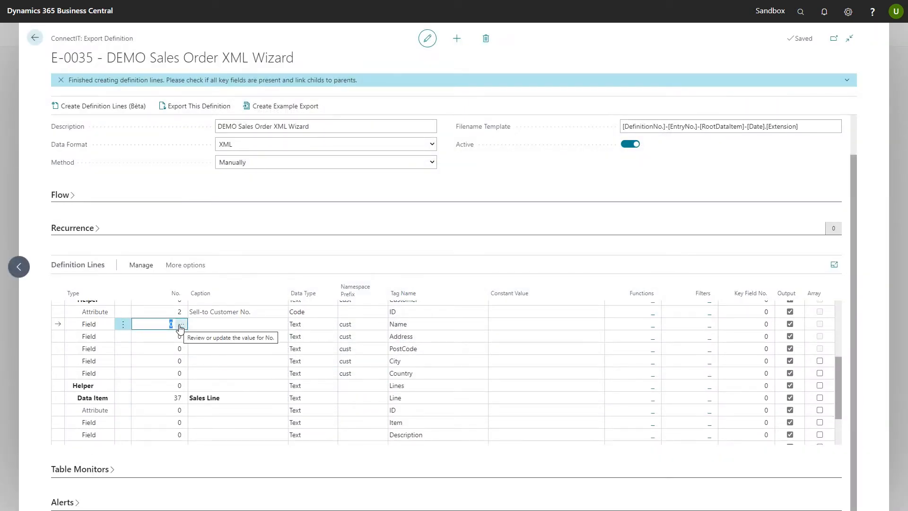
left_click(182, 323)
left_click(320, 112)
type("sell-to")
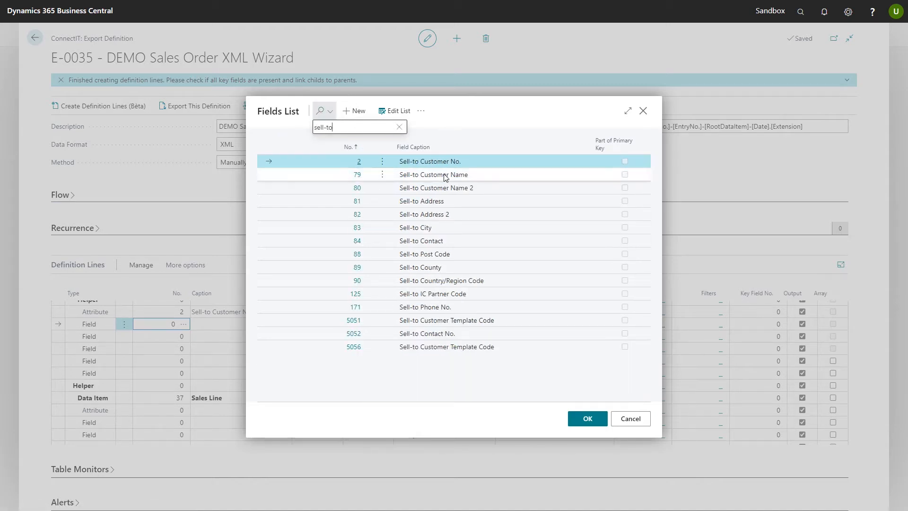
left_click(445, 176)
left_click(588, 419)
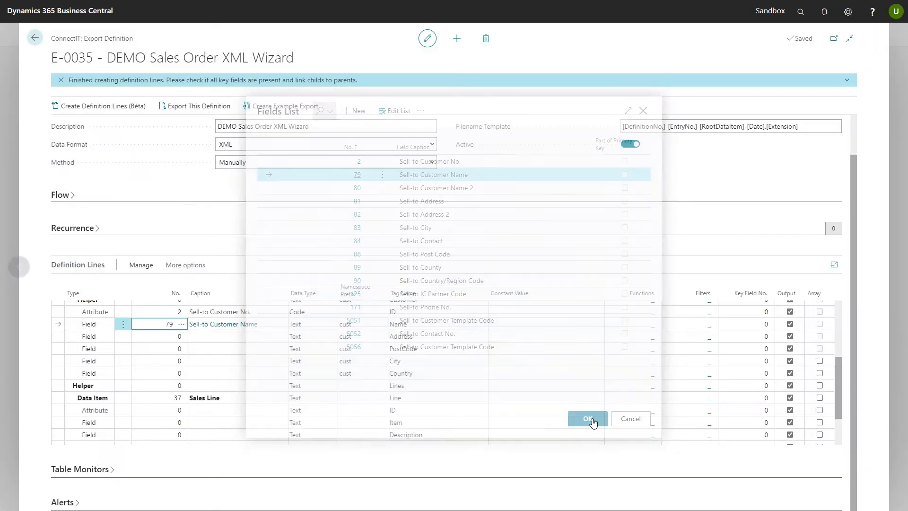
left_click(161, 336)
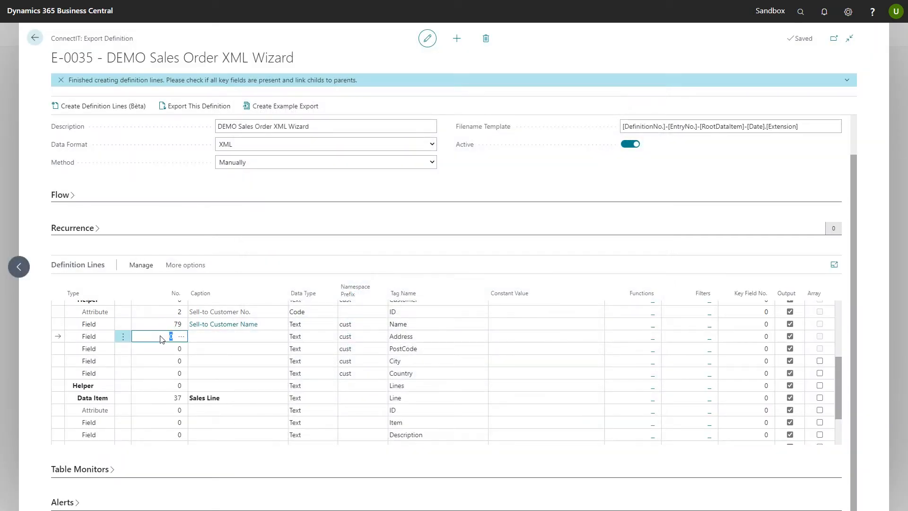
Map the Customer's PostCode field to field 88, Sell-to Post Code
left_click(161, 348)
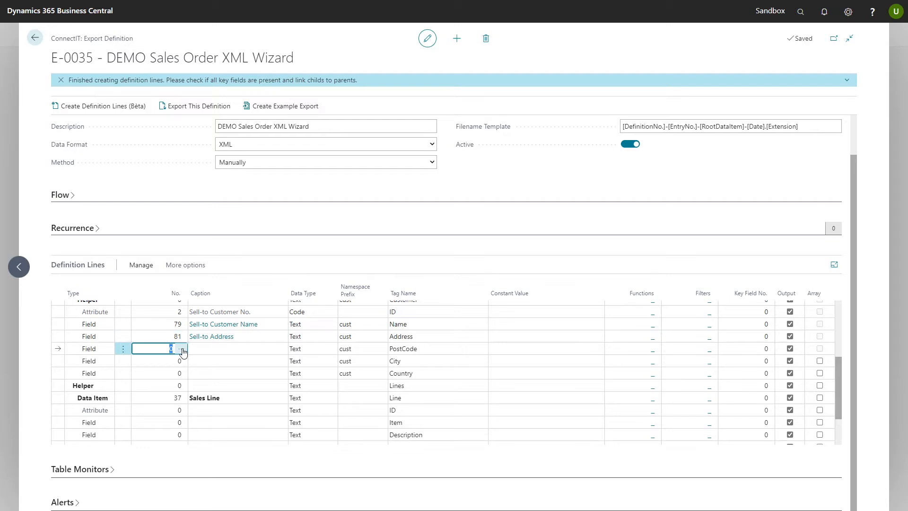
left_click(183, 349)
left_click(321, 110)
type("sell-to")
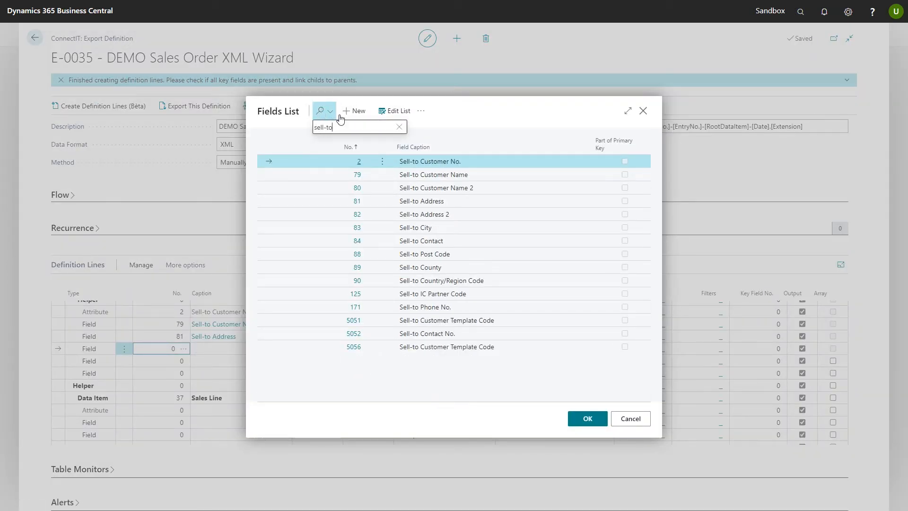
left_click(429, 256)
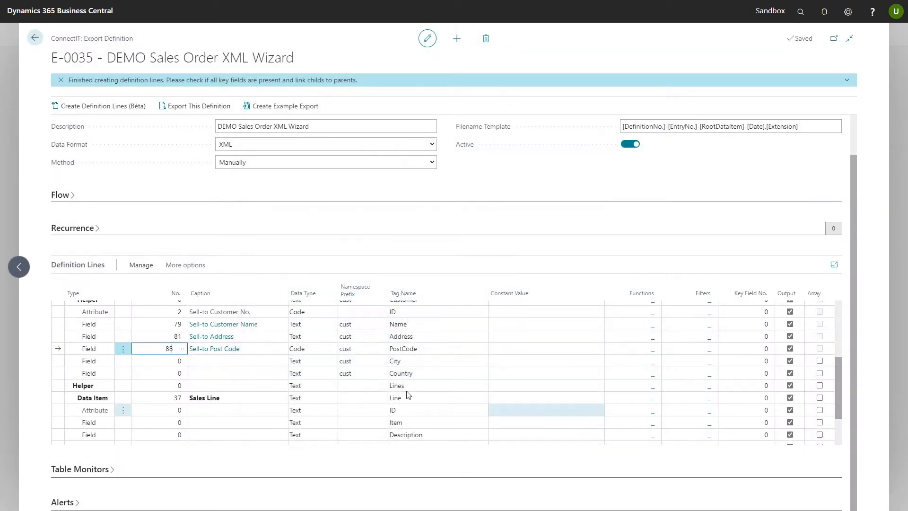
Map the Customer's City field to field 83, Sell-to City, and its Country field to field 90, Sell-to Country/Region Code
left_click(170, 363)
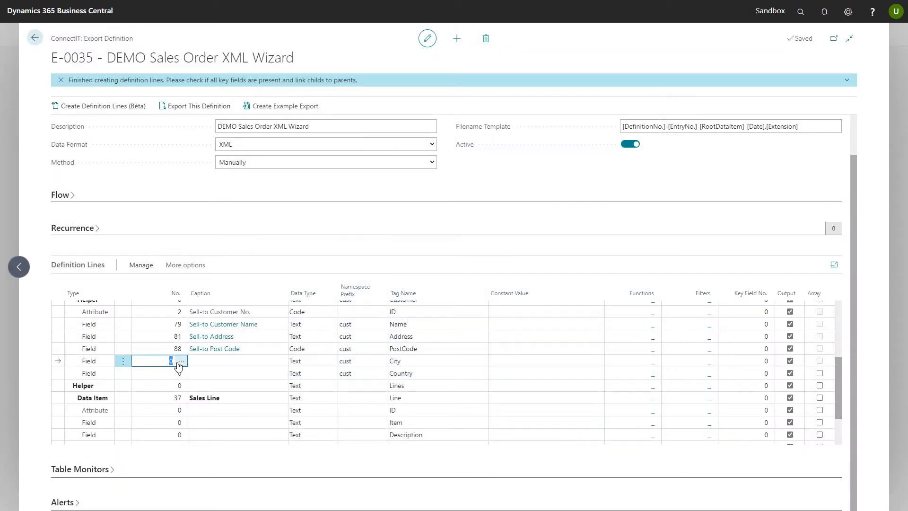
left_click(181, 360)
left_click(321, 112)
type("sell-to")
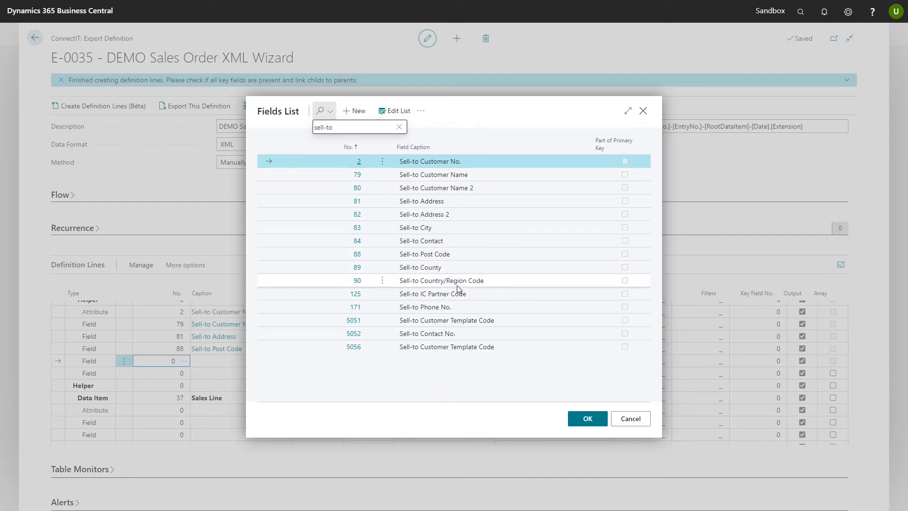
left_click(423, 230)
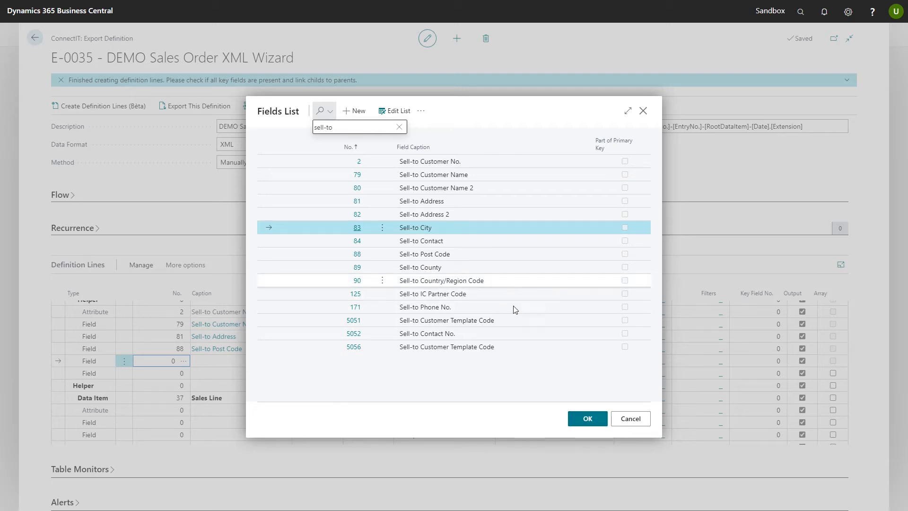
left_click(586, 419)
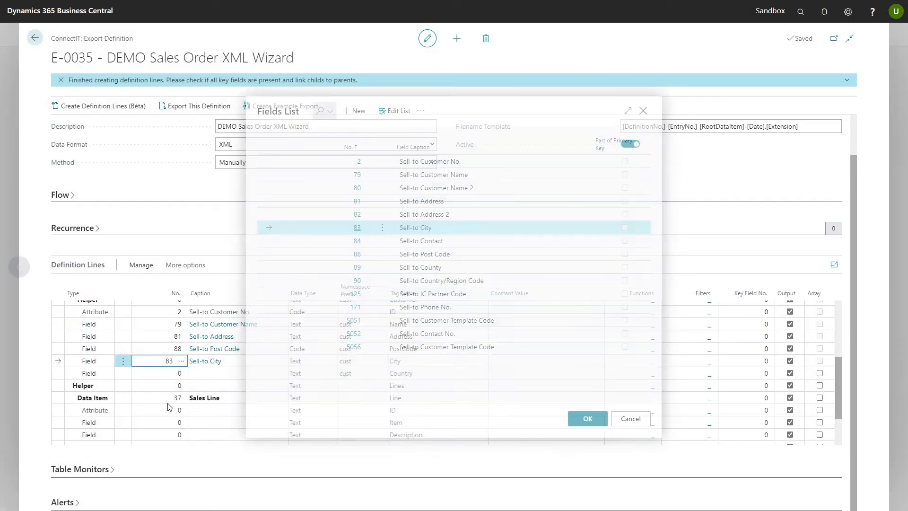
left_click(158, 374)
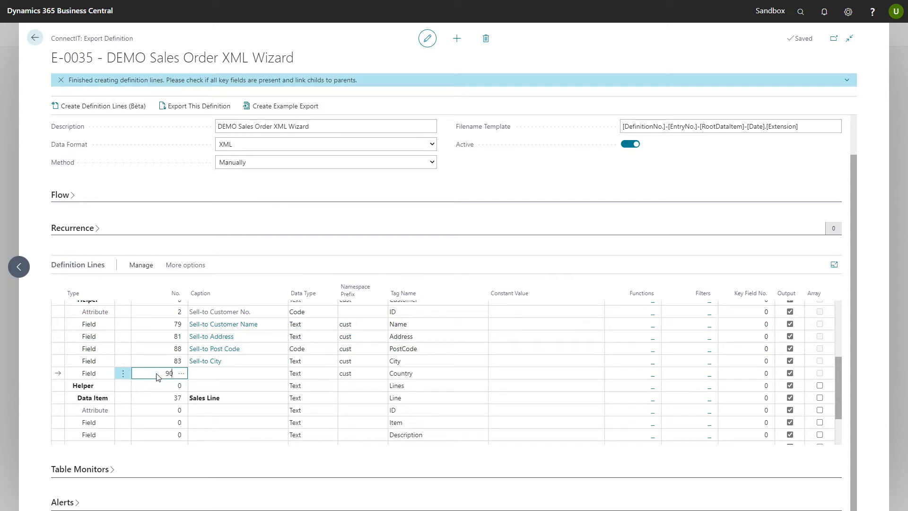
key("Up")
Map the sales line's ID attribute to field 4, Line No., and its Item field to field 6, No
scroll(172, 369, "down", 1)
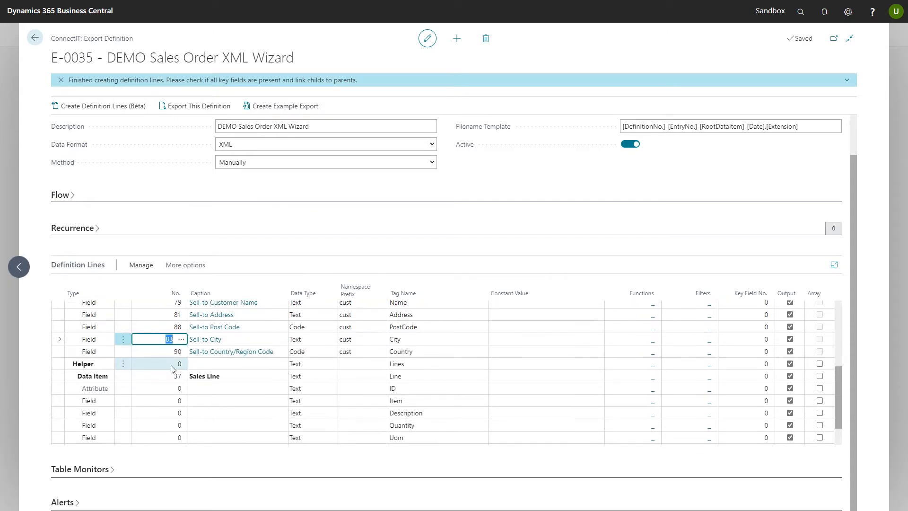
scroll(189, 371, "down", 1)
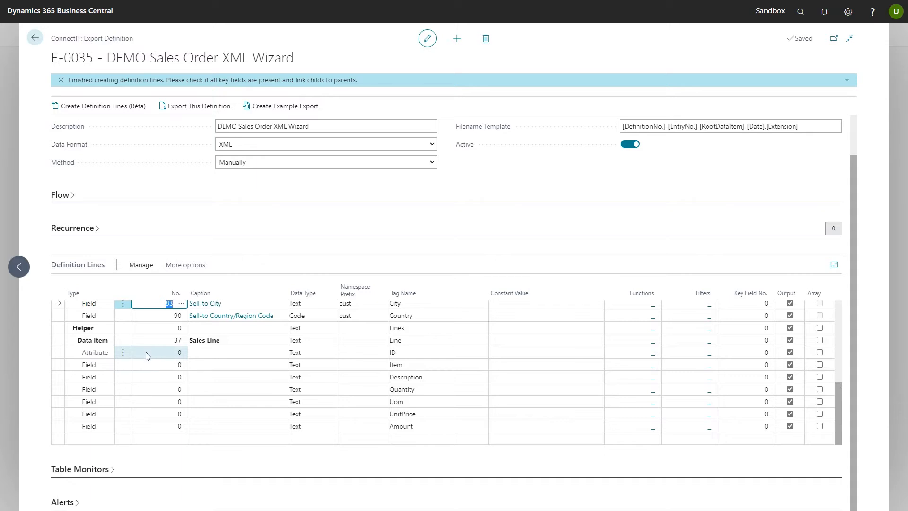
left_click(147, 354)
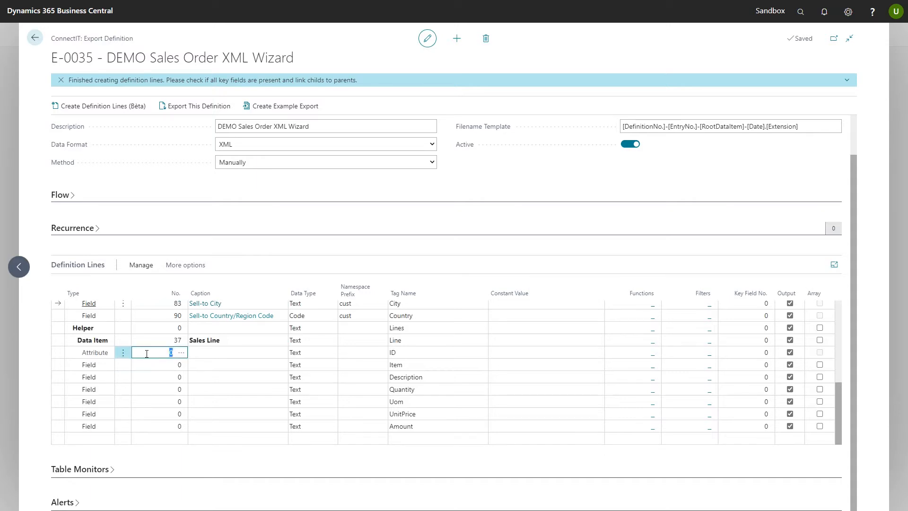
left_click(181, 353)
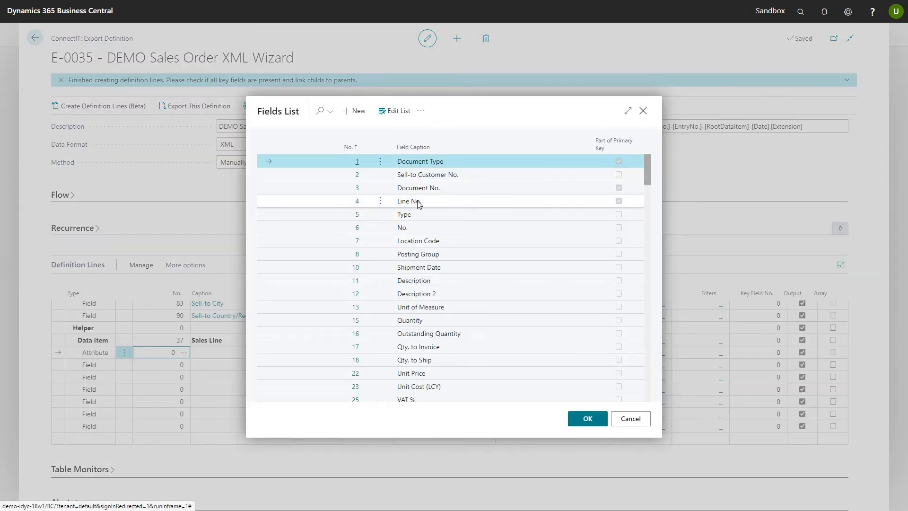
left_click(466, 201)
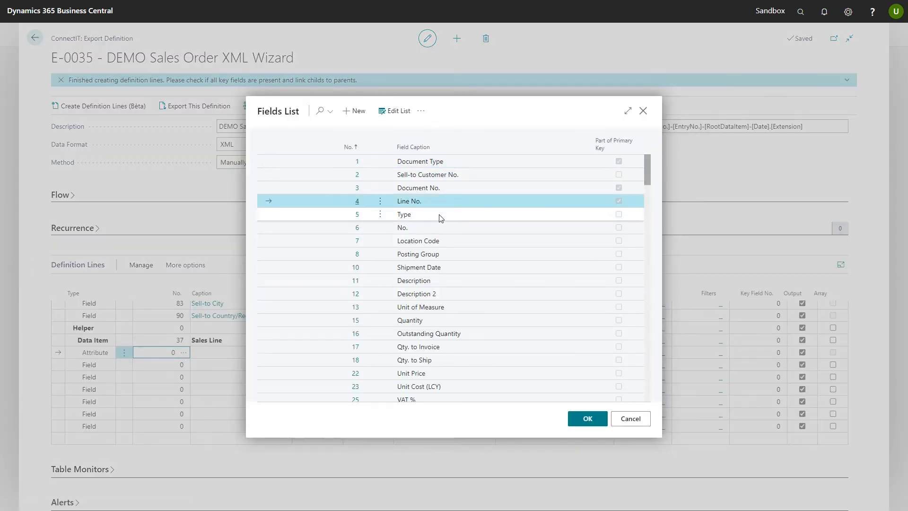
left_click(581, 419)
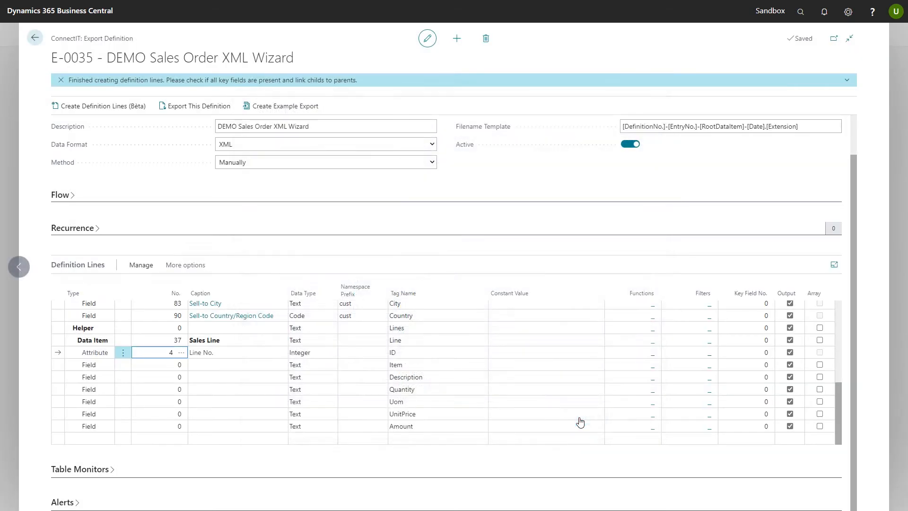
left_click(160, 366)
type("6")
key("Return")
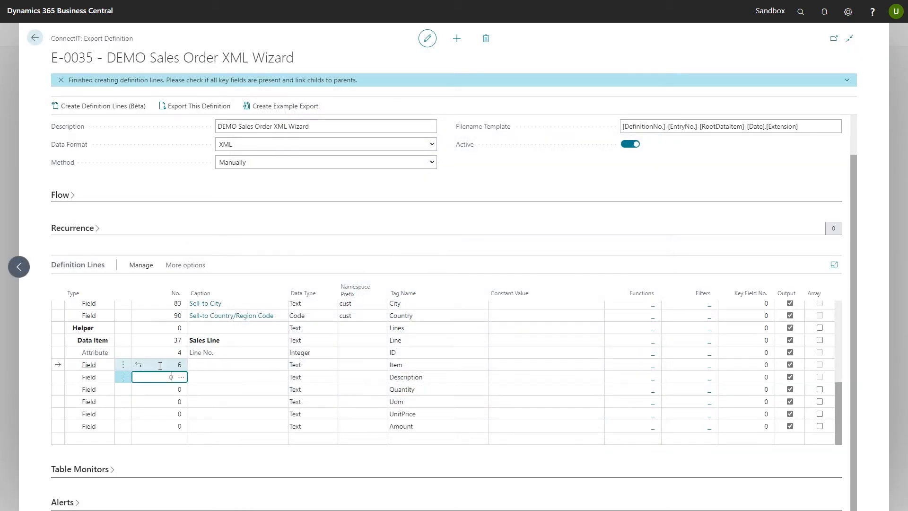
Map the sales line's Description field to field 11, Description, and its Quantity field to field 15, Quantity
left_click(184, 377)
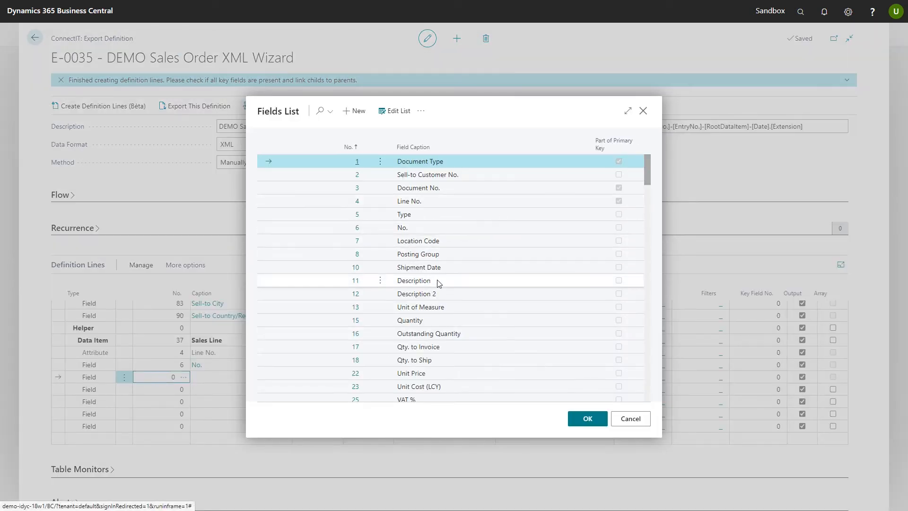
left_click(461, 280)
left_click(578, 417)
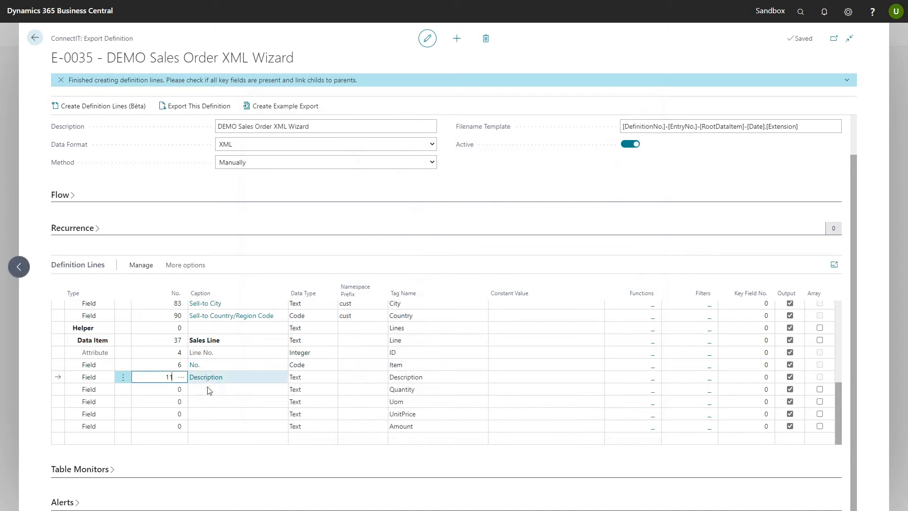
left_click(163, 391)
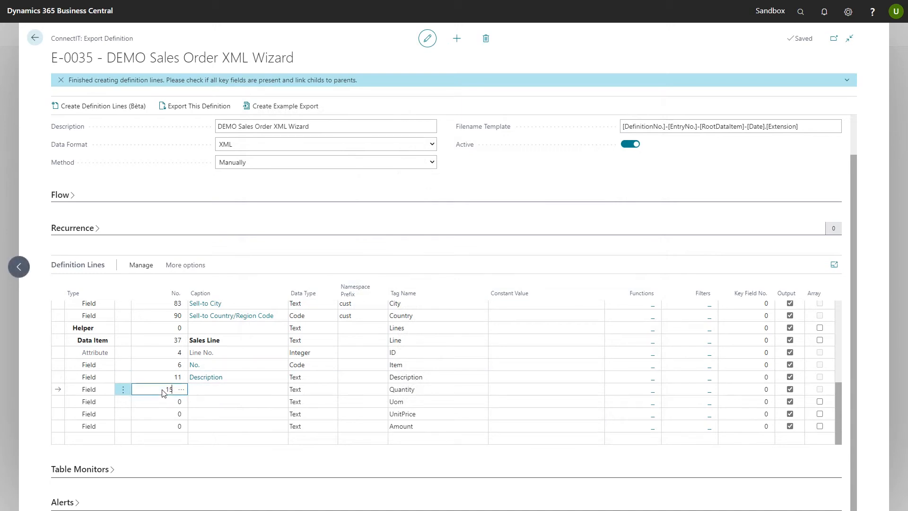
key("Down")
Map the sales line's Uom field to field 13, Unit of Measure, and its UnitPrice field to field 22, Unit Price
left_click(180, 402)
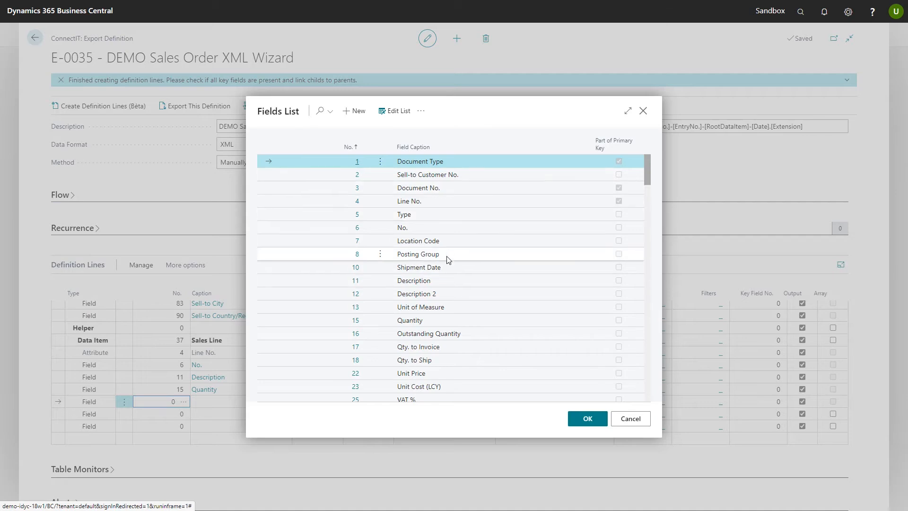
scroll(445, 326, "down", 1)
scroll(445, 326, "down", 3)
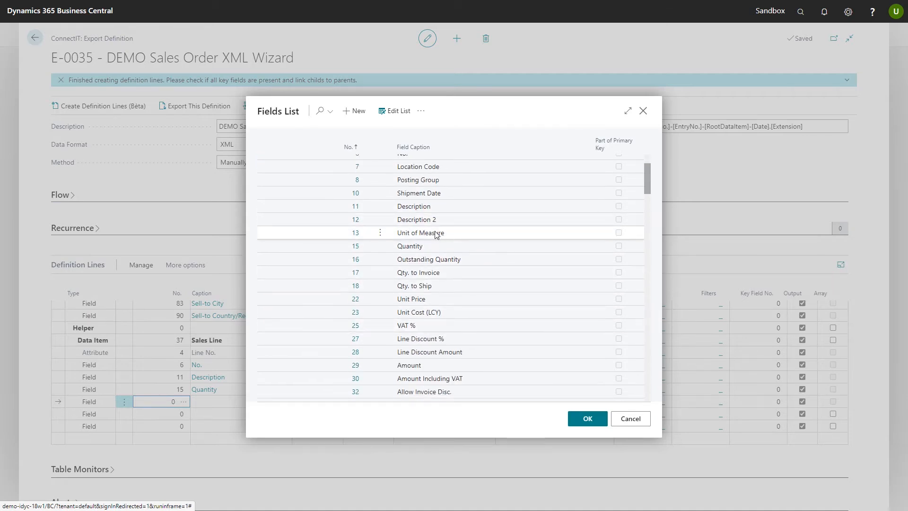
left_click(462, 233)
left_click(589, 420)
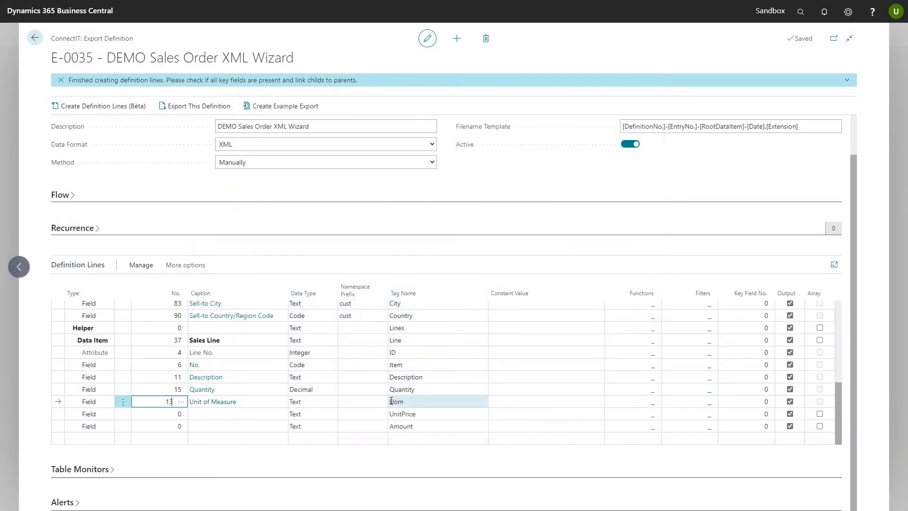
left_click(166, 416)
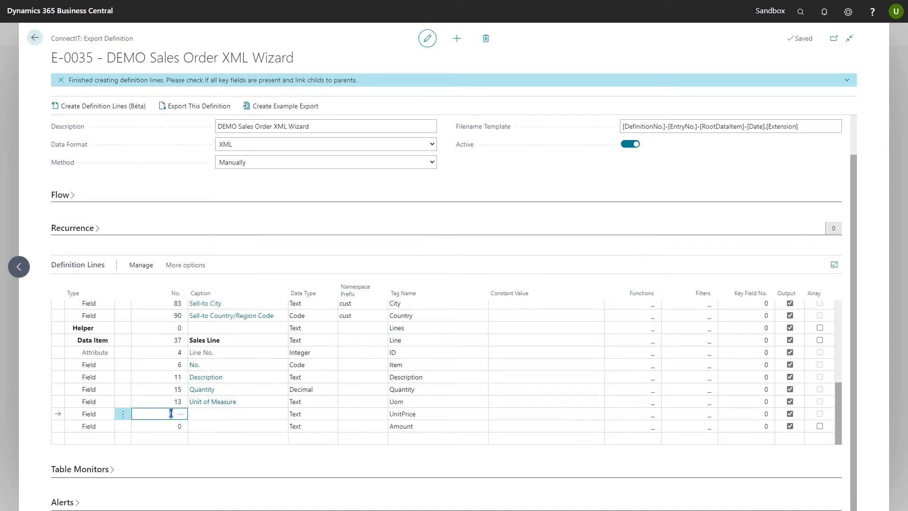
key("Down")
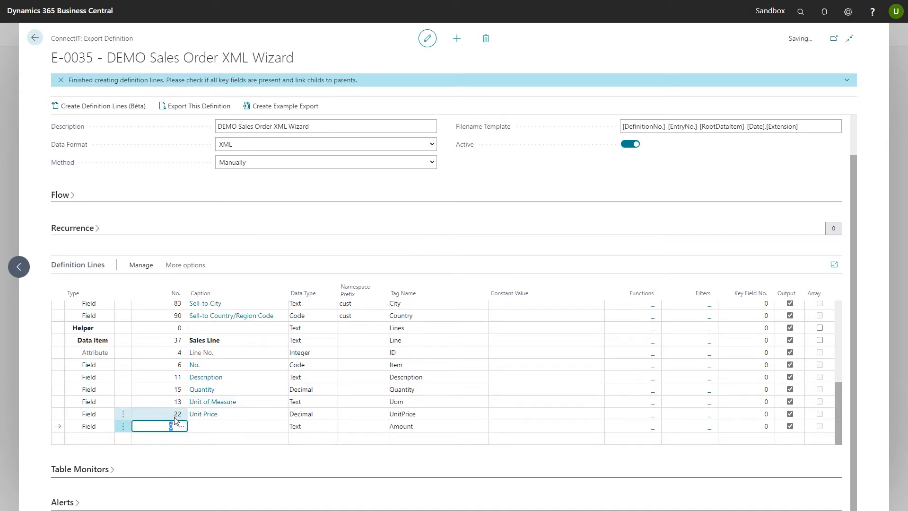
Map the sales line's Amount field to field 29, Amount, by searching the fields list for "amount"
left_click(180, 428)
scroll(478, 231, "down", 2)
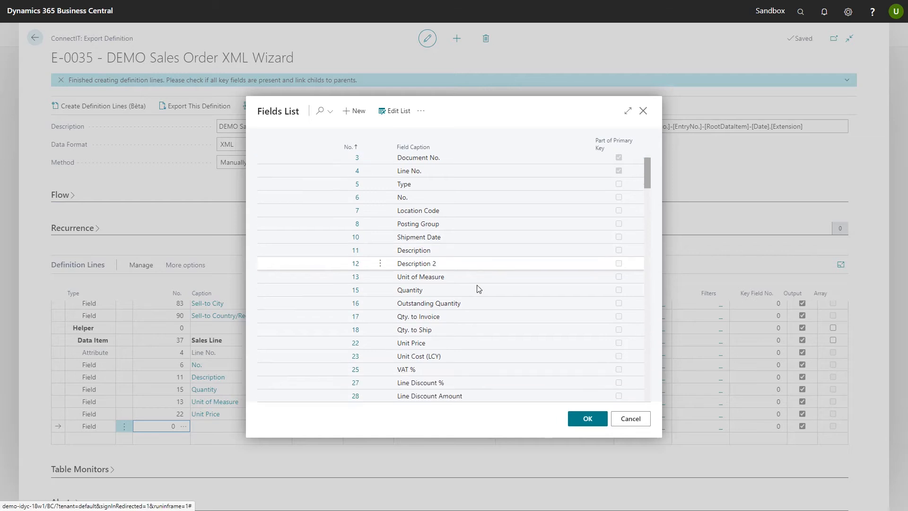
scroll(459, 253, "up", 2)
left_click(322, 114)
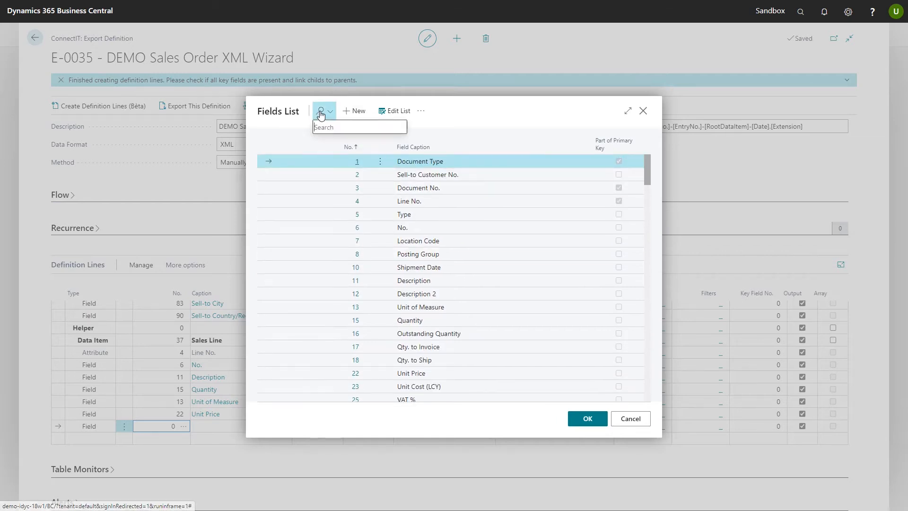
type("amount")
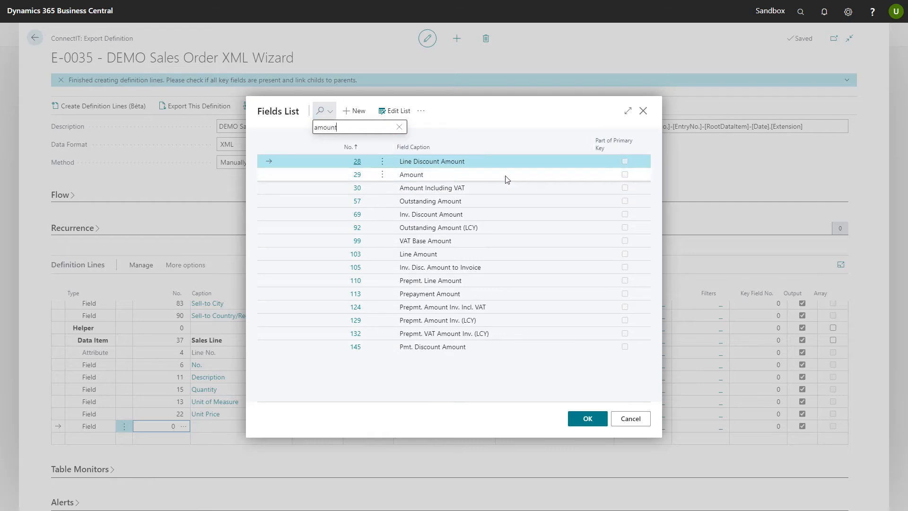
left_click(458, 178)
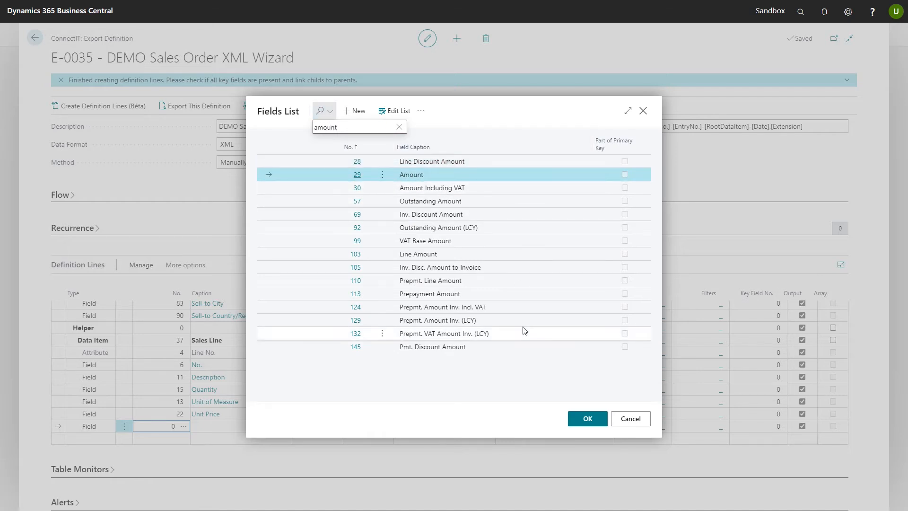
left_click(586, 418)
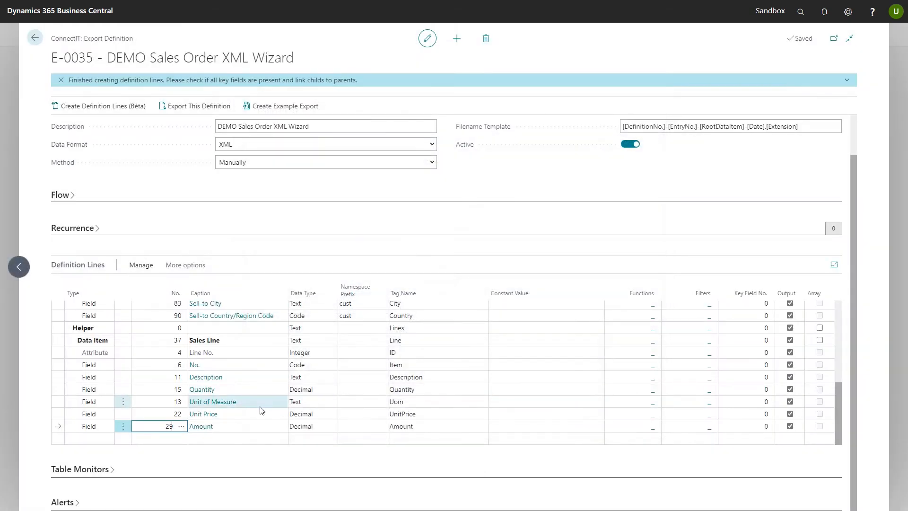
left_click(230, 413)
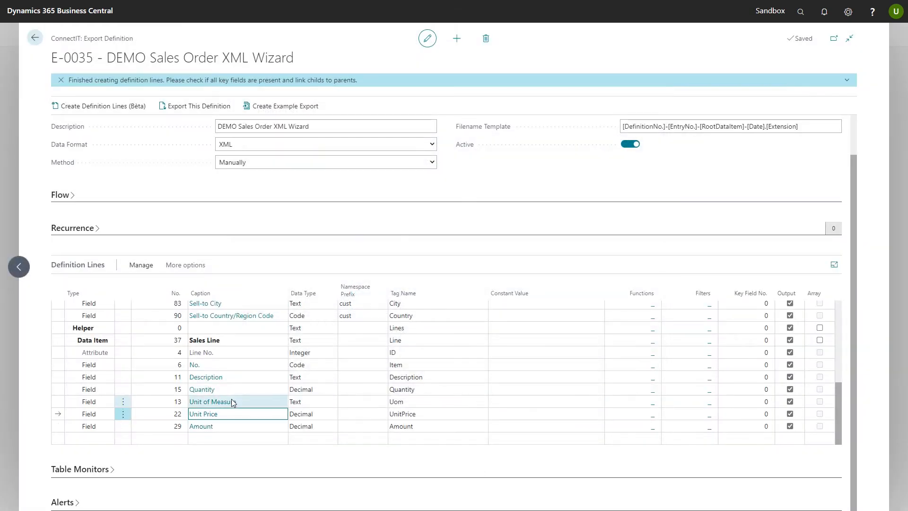
Insert a new field line above the sales line's ID attribute and map it to field 1, Document Type
scroll(231, 405, "up", 5)
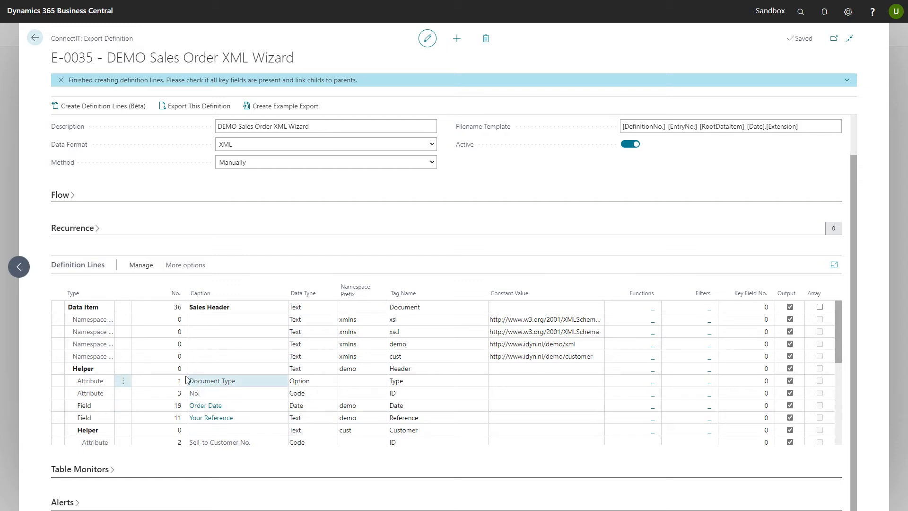
scroll(204, 360, "down", 5)
scroll(204, 359, "down", 3)
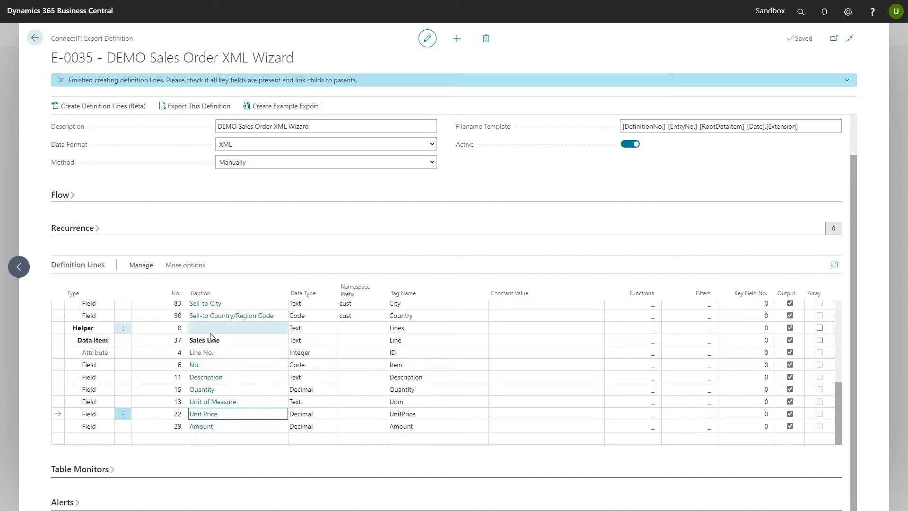
left_click(123, 352)
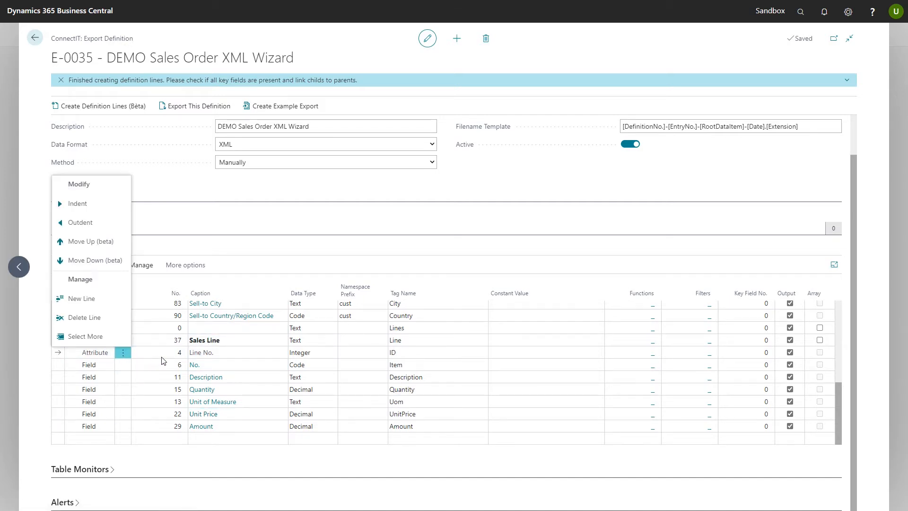
left_click(95, 299)
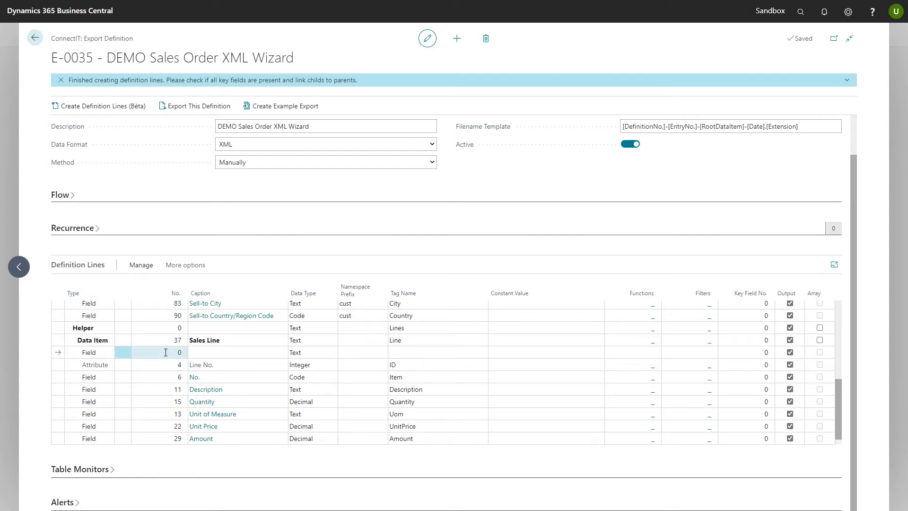
left_click(166, 353)
type("1")
key("Tab")
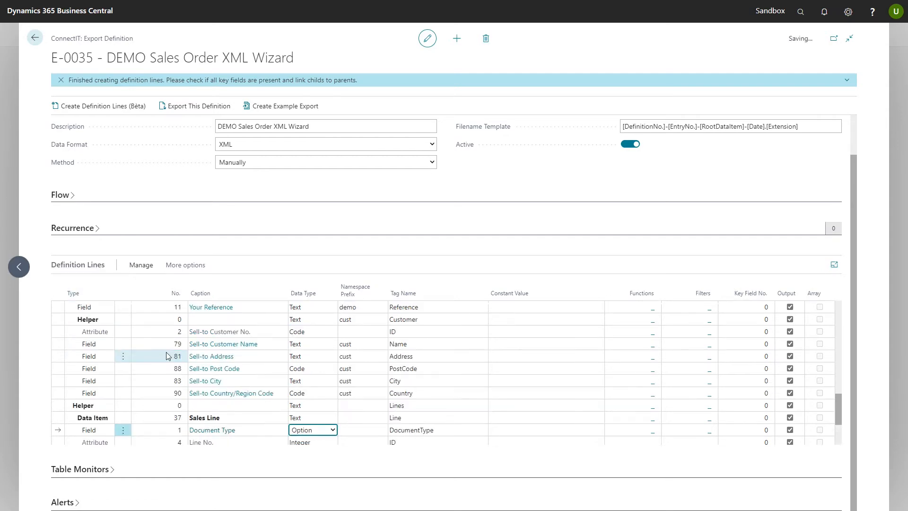
Insert another field line above the sales line's ID attribute and map it to field 3, Document No
left_click(123, 352)
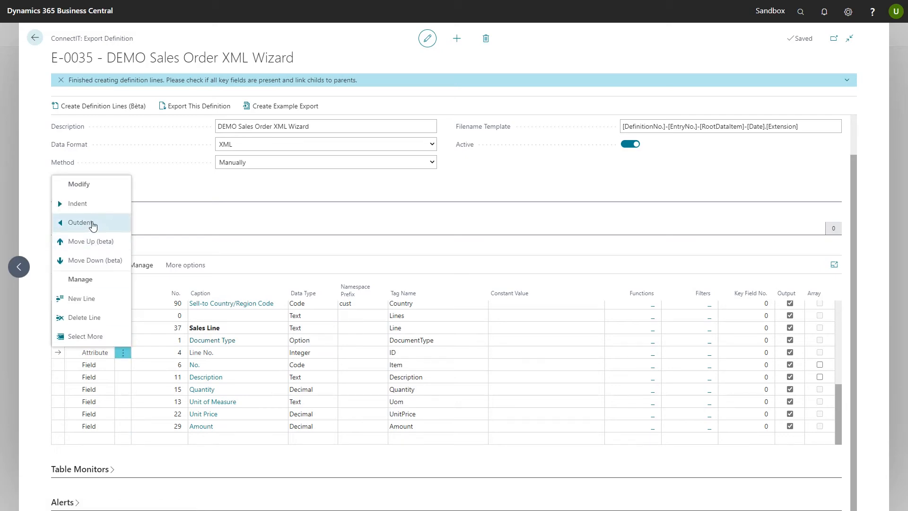
left_click(90, 299)
left_click(163, 354)
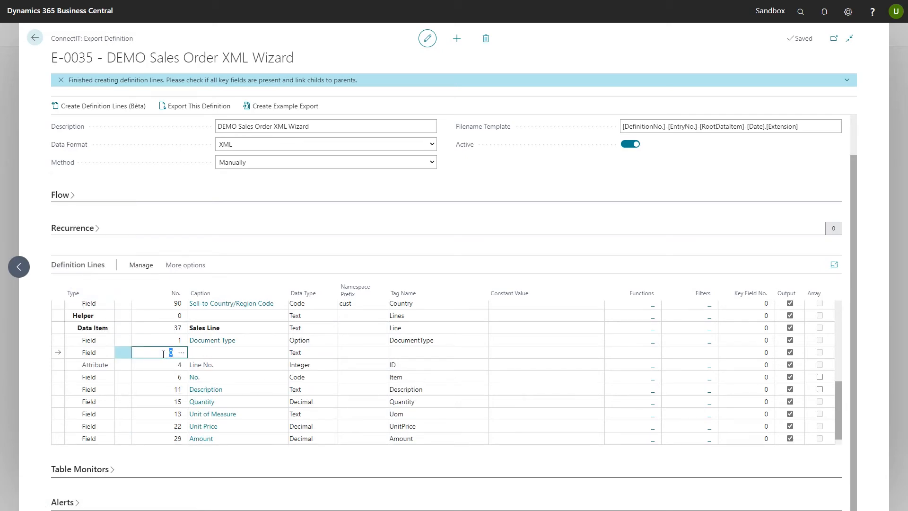
type("3")
key("Tab")
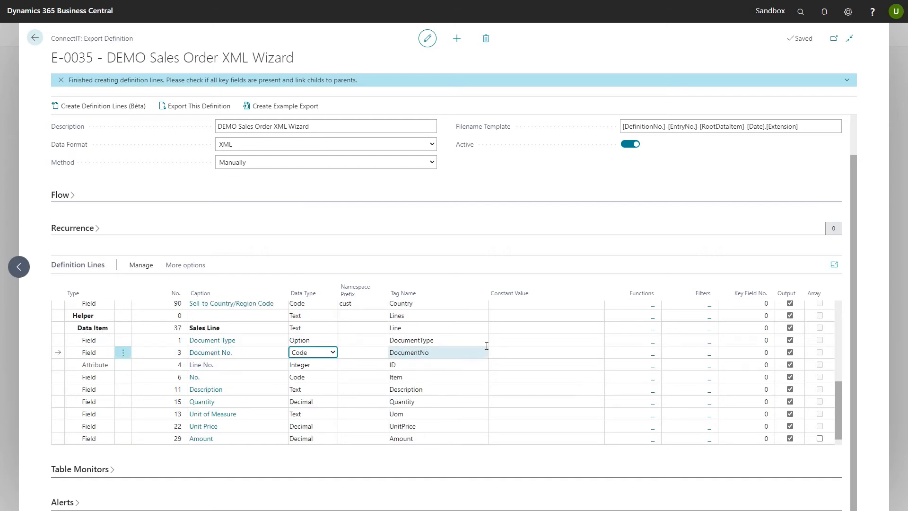
Link the sales line to its header by setting Key Field No. 1 for Document Type and 3 for Document No
left_click(751, 345)
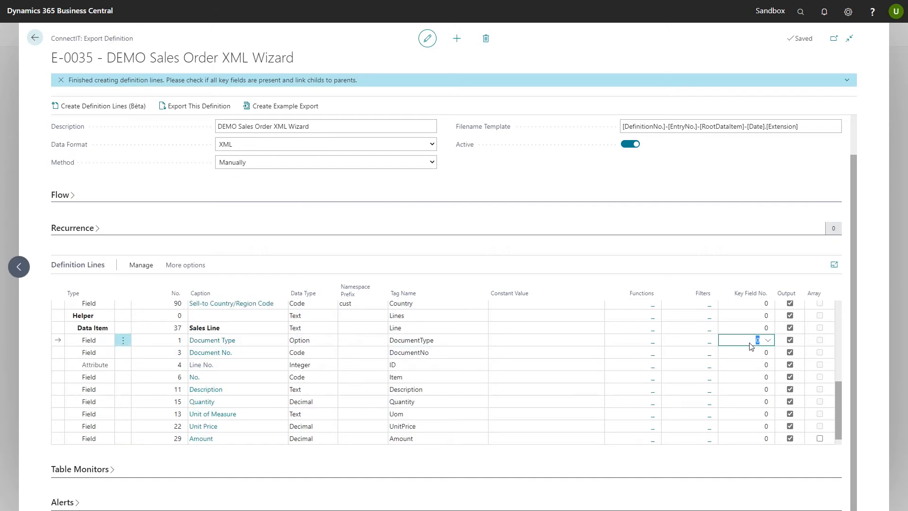
type("1")
key("Down")
type("3")
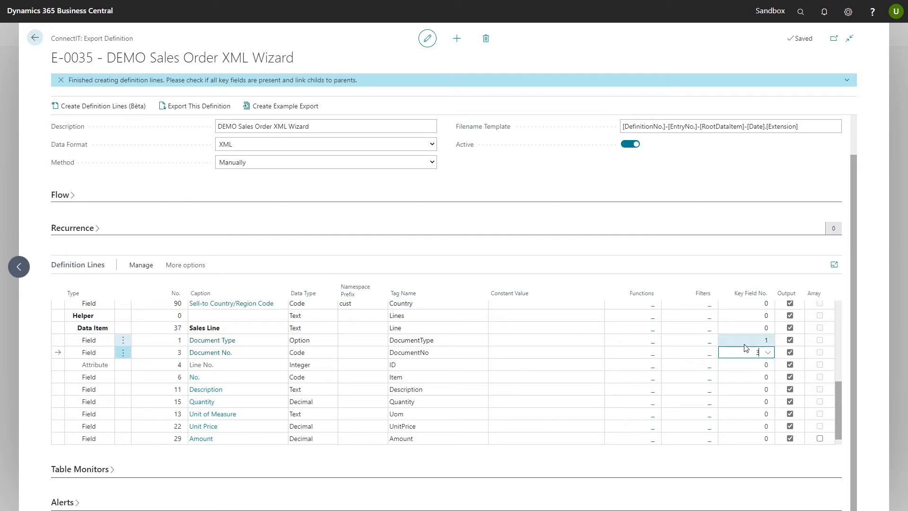
left_click(746, 342)
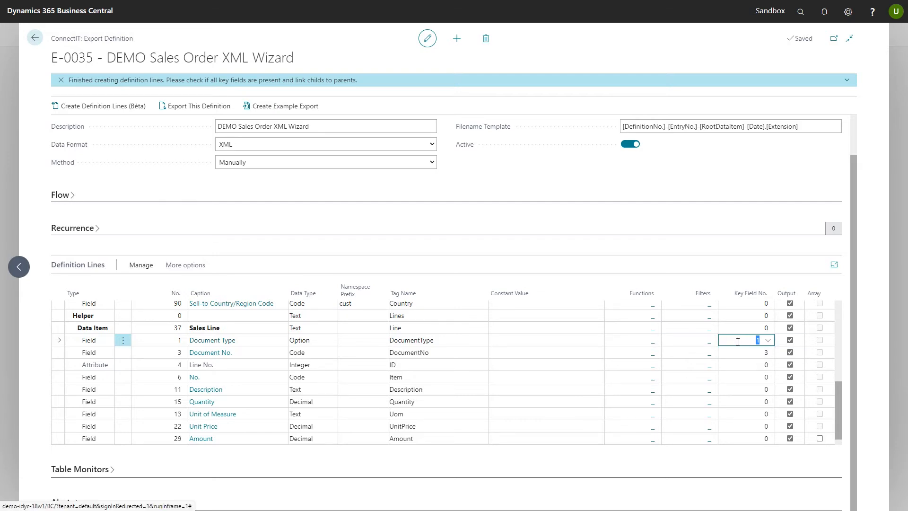
Exclude the sales line's Document Type and Document No. fields from the output and mark the Sales Line data item as an array
left_click(789, 340)
left_click(790, 353)
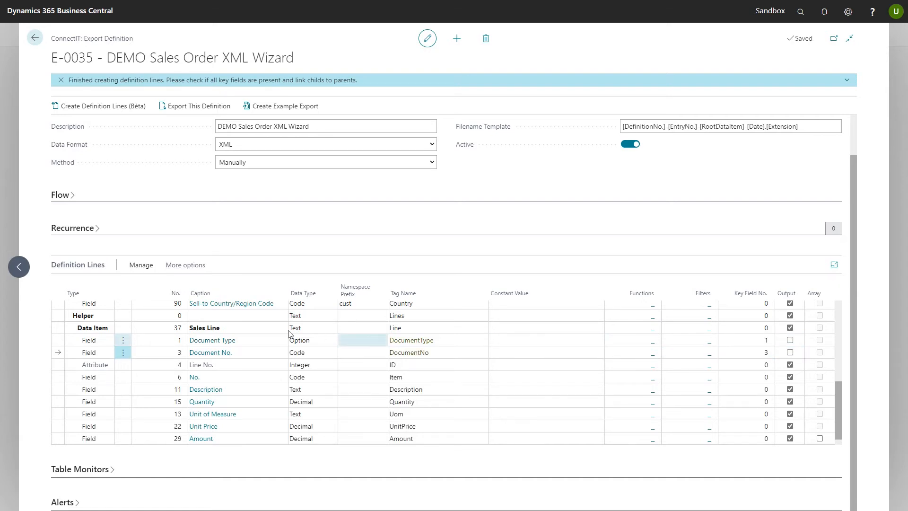
left_click(229, 339)
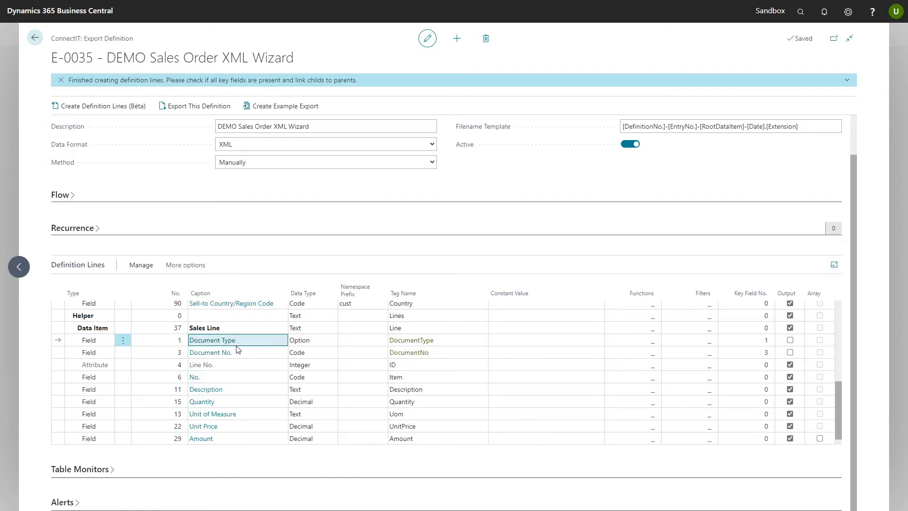
left_click(225, 329)
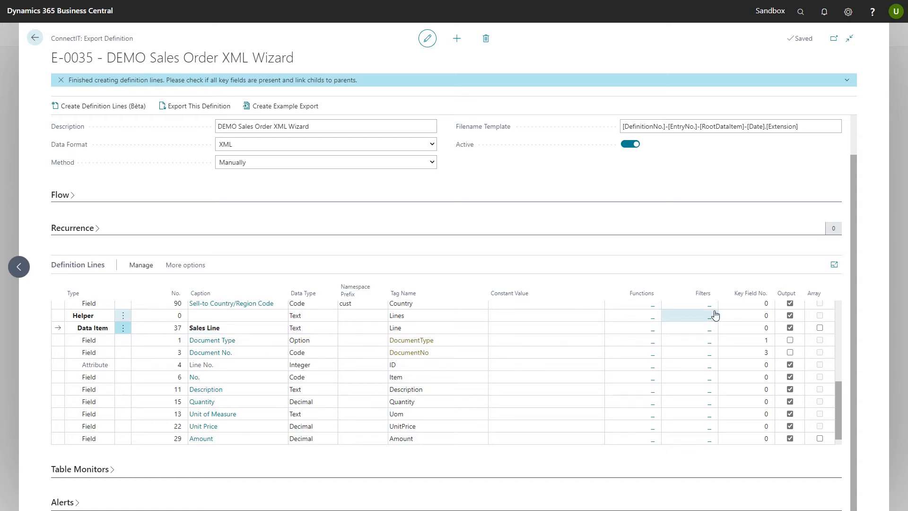
left_click(821, 327)
left_click(264, 353)
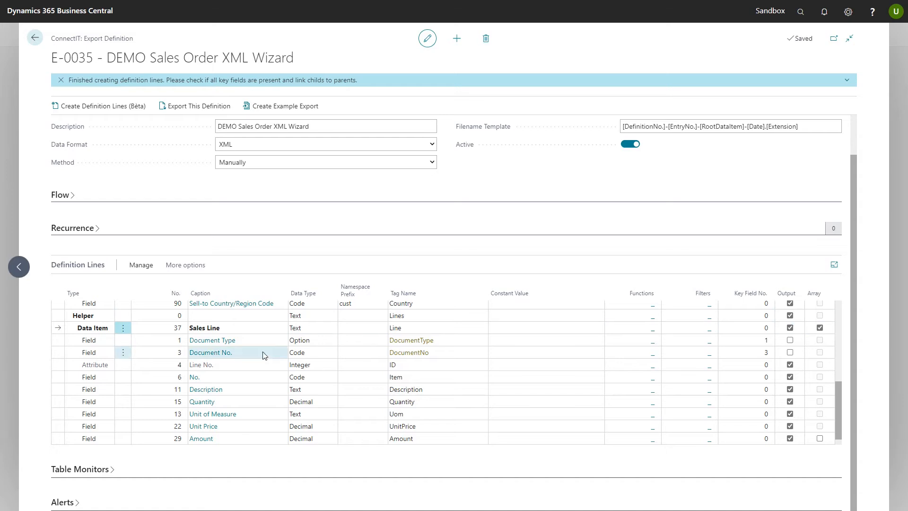
Add a FORMAT function to the header's Order Date field with length 10 and format string 9
scroll(270, 356, "up", 2)
scroll(272, 357, "up", 5)
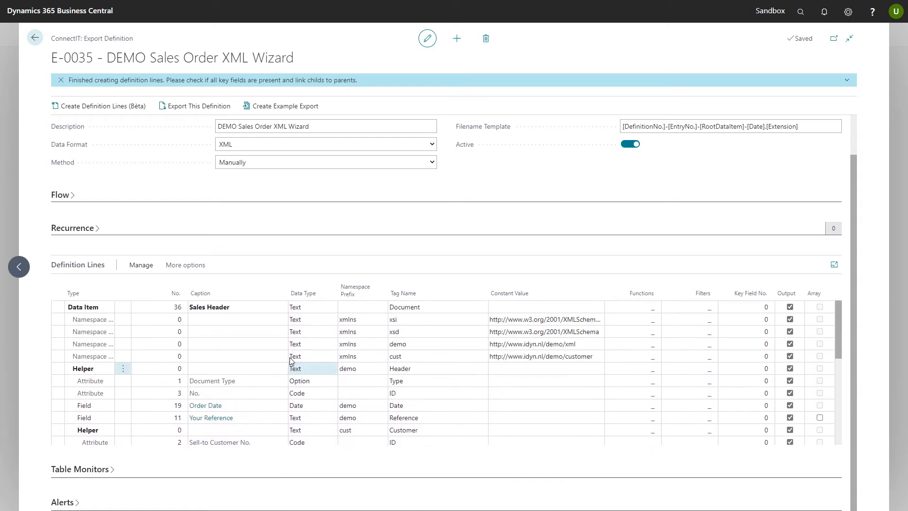
scroll(302, 356, "down", 1)
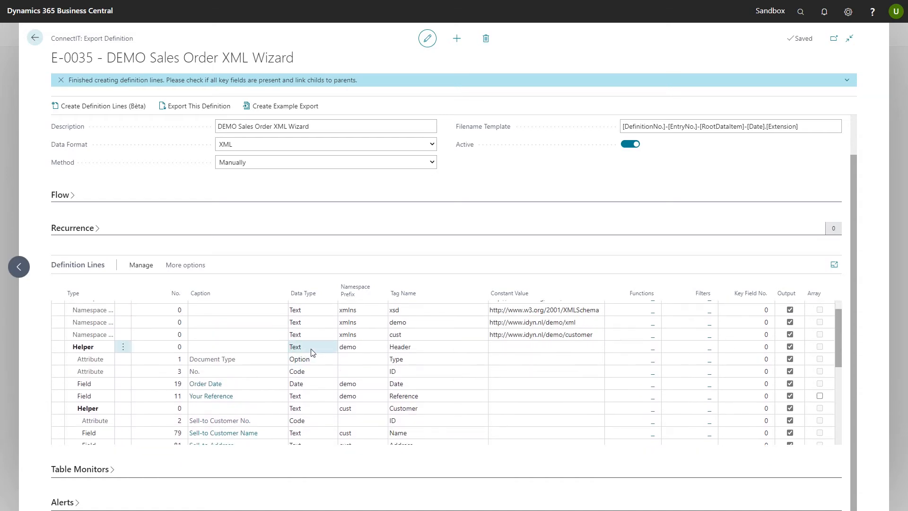
left_click(240, 385)
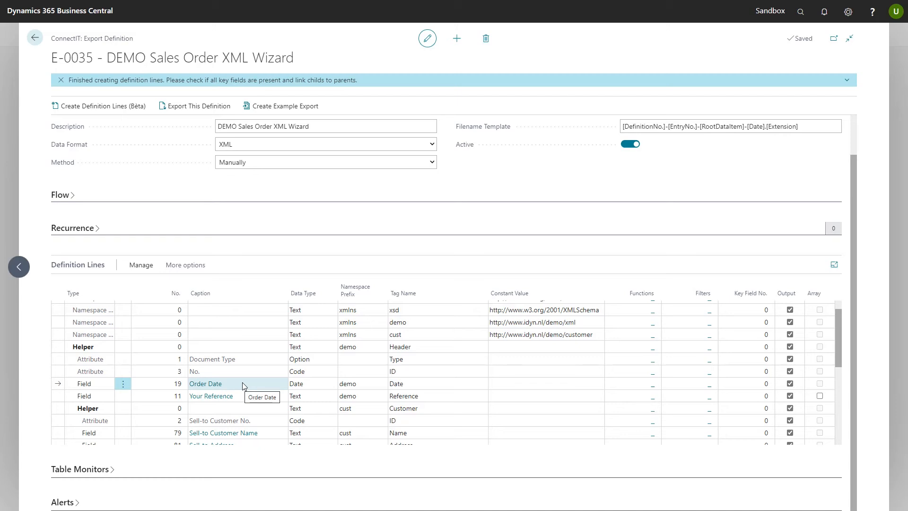
left_click(652, 385)
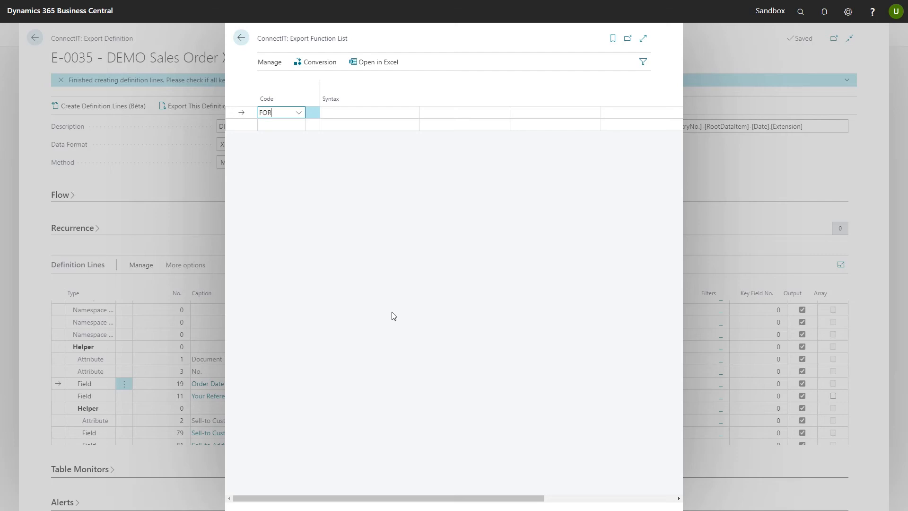
type("FORMAT")
key("Tab")
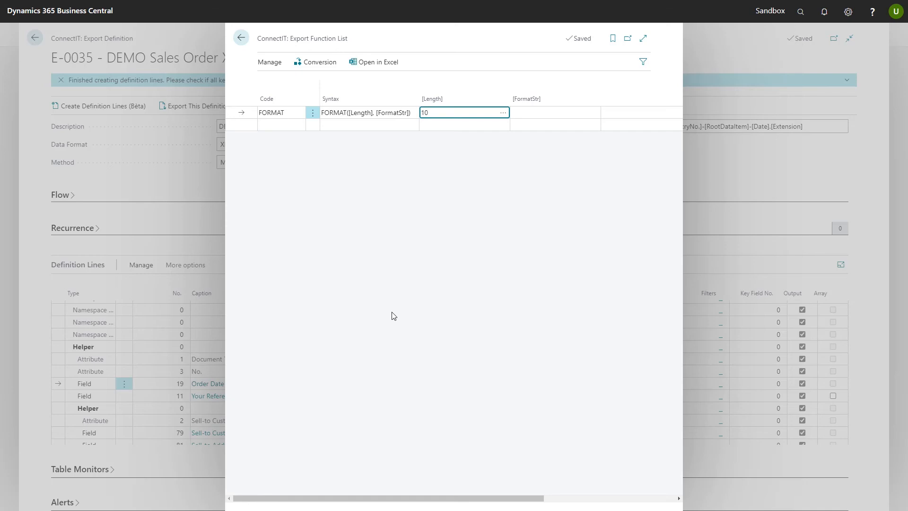
key("Tab")
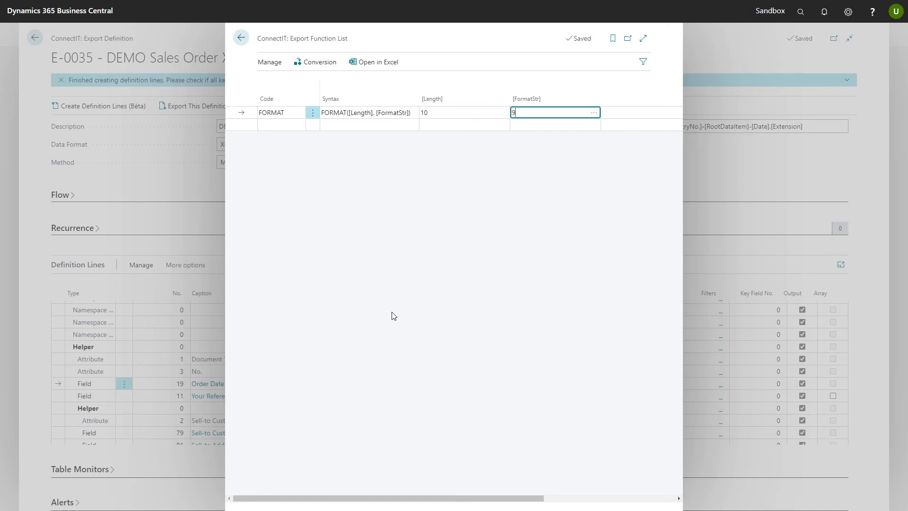
type("9")
key("Tab")
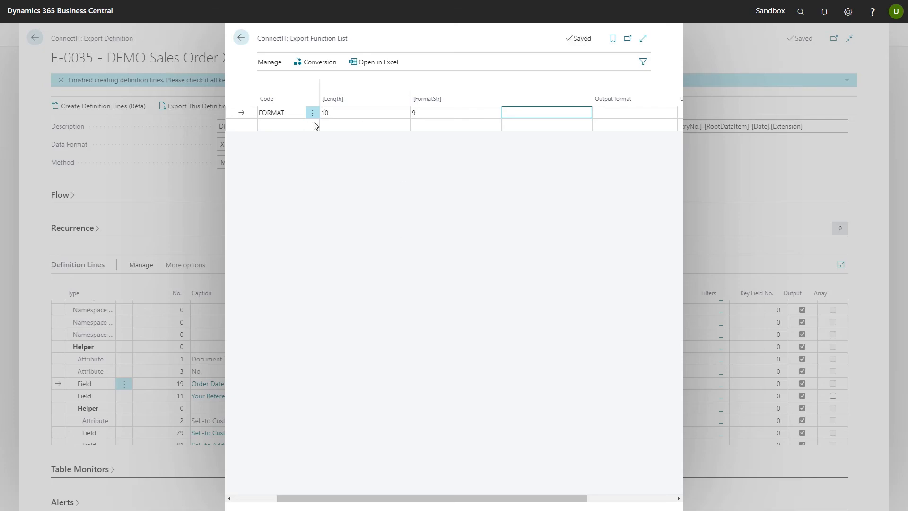
left_click(241, 38)
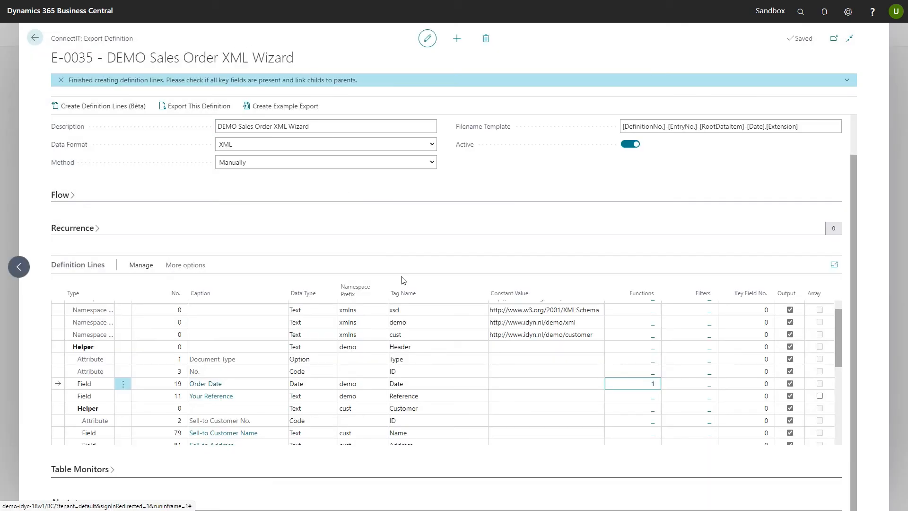
Filter the Sales Header data item on field 1, Document Type, with value 1 and field 3, No., with the sample sales order's number
scroll(441, 392, "down", 1)
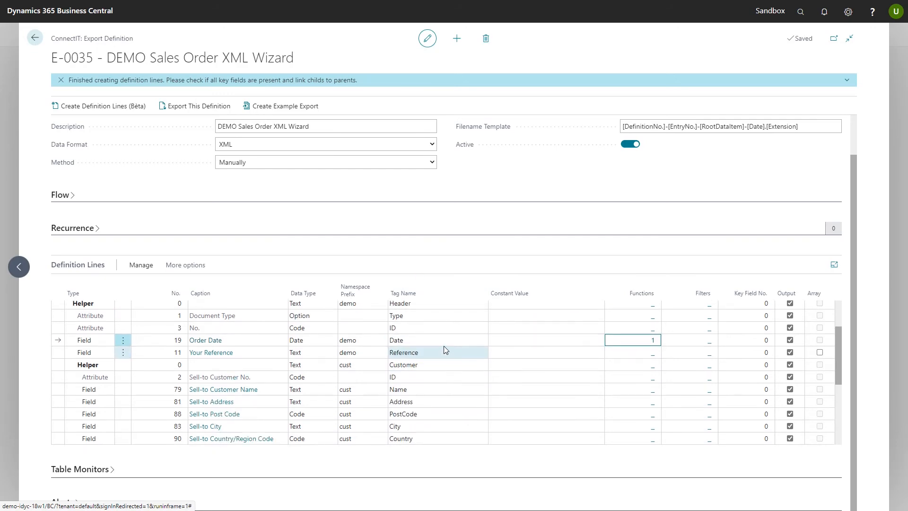
scroll(461, 350, "up", 5)
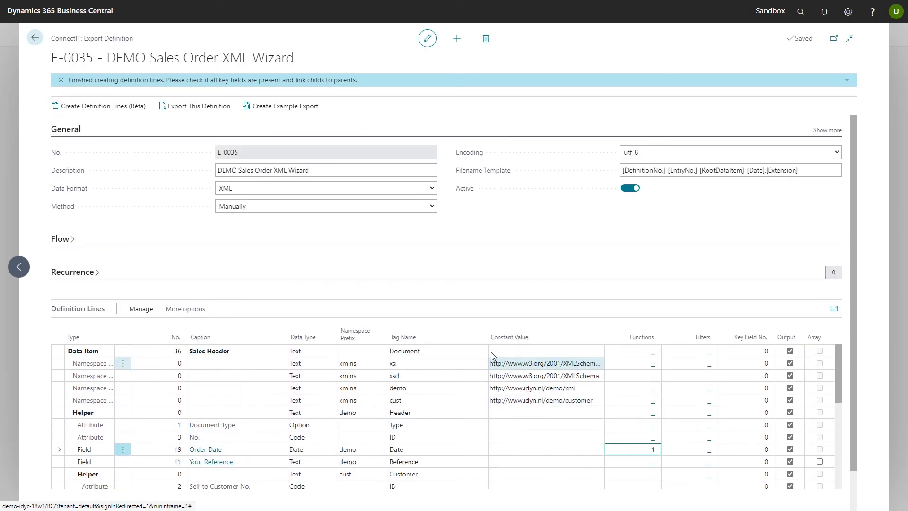
left_click(711, 354)
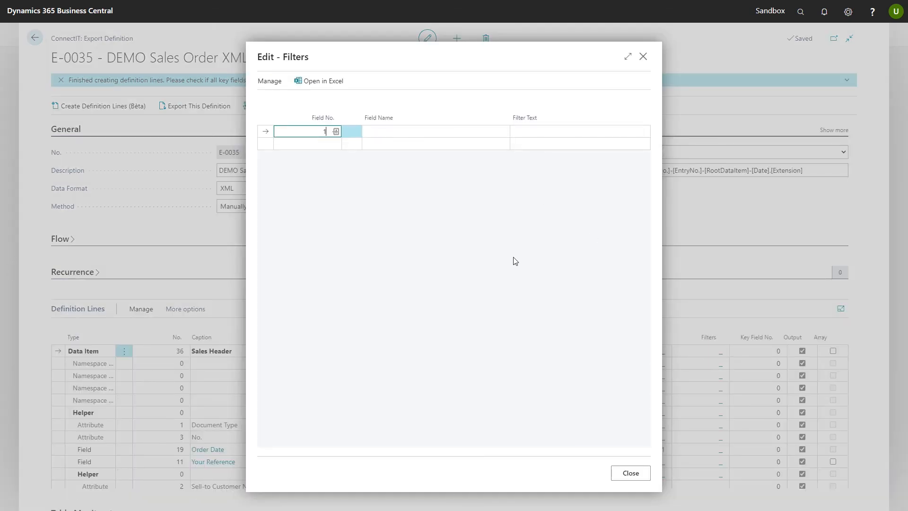
key("Tab")
key("Tab")
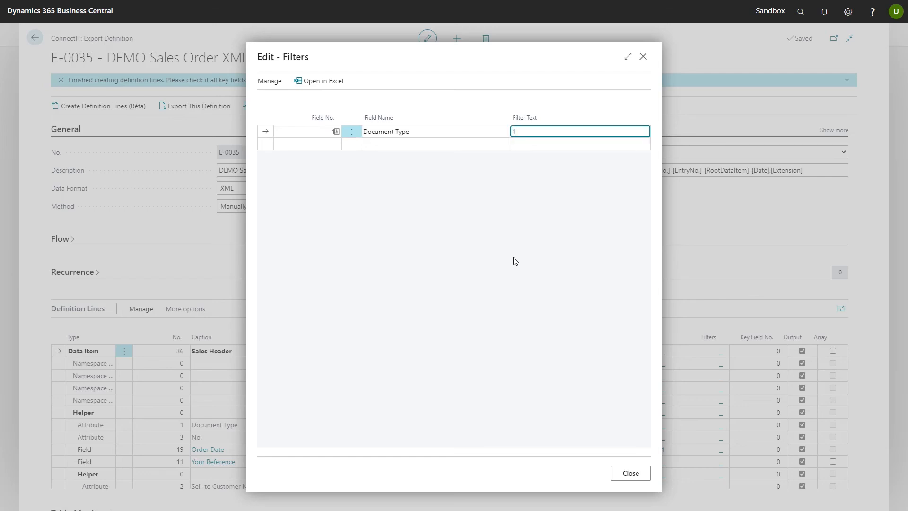
key("Tab")
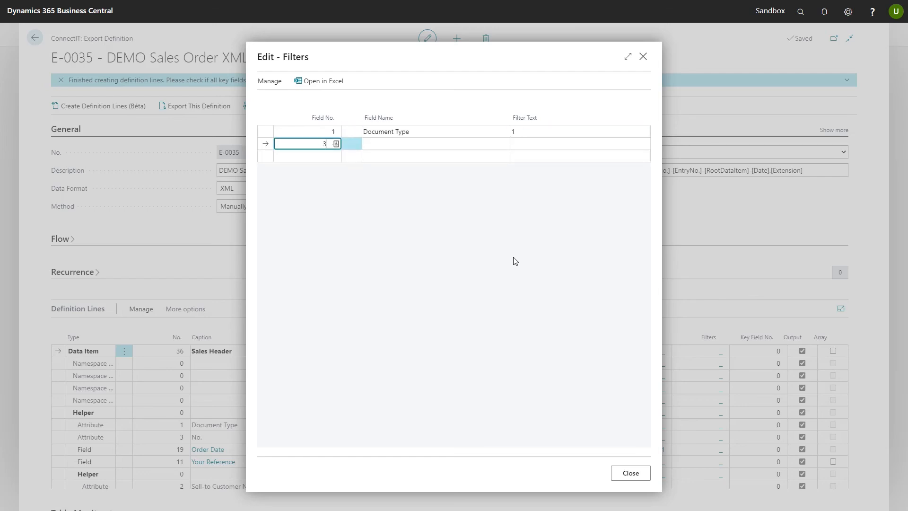
key("Tab")
key("Tab")
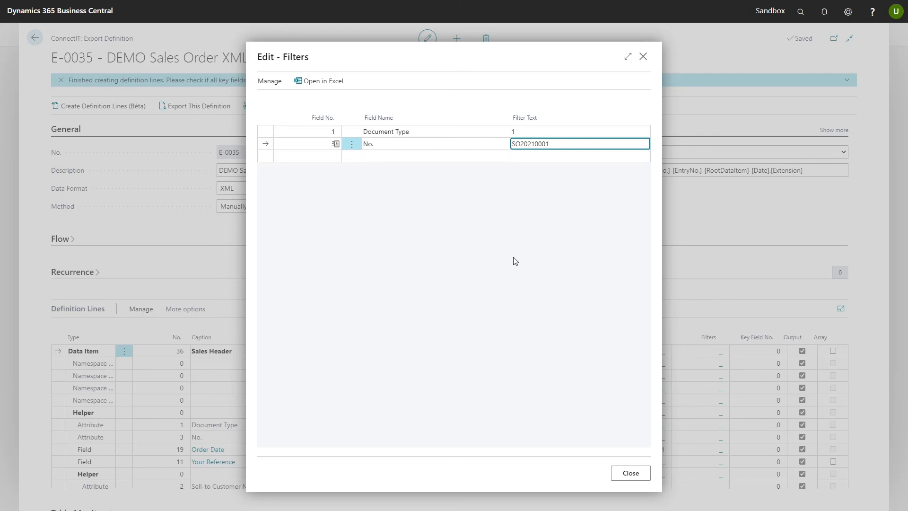
key("Up")
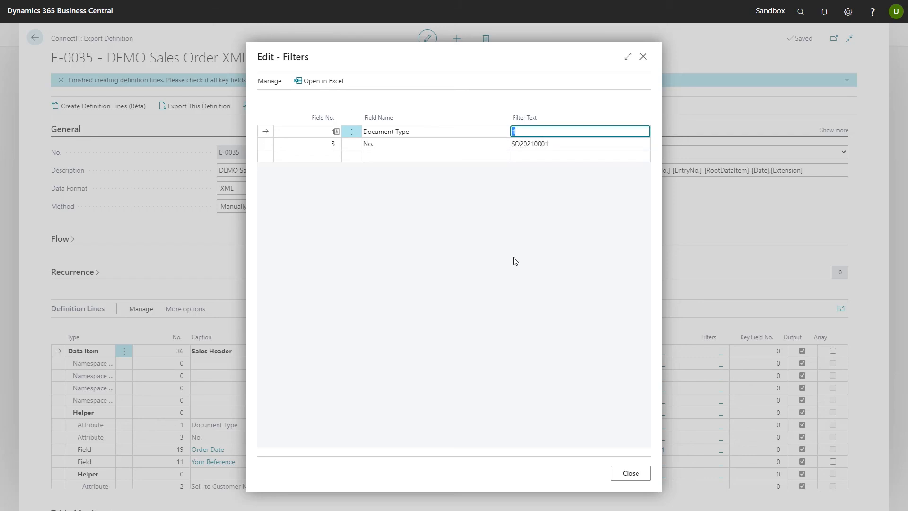
left_click(630, 473)
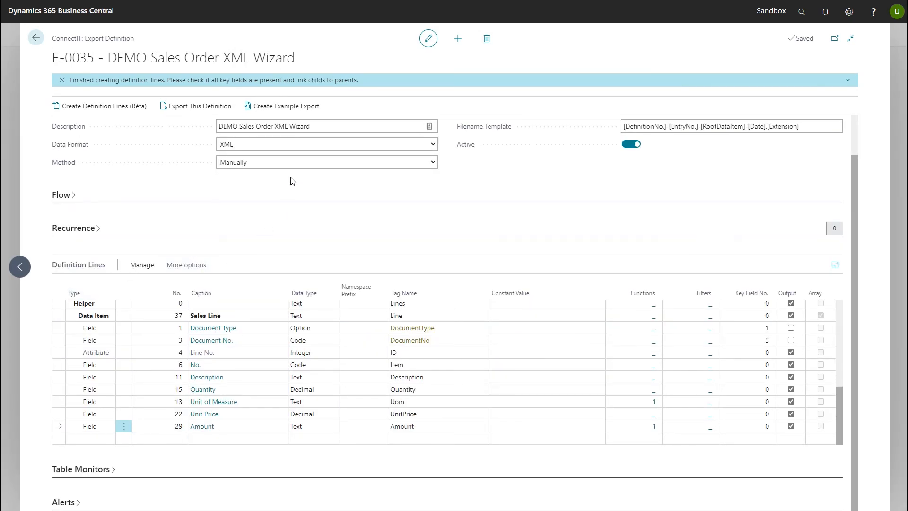
Create an example export of the definition and open the downloaded Preview_E-0035.xml in Notepad++
left_click(322, 111)
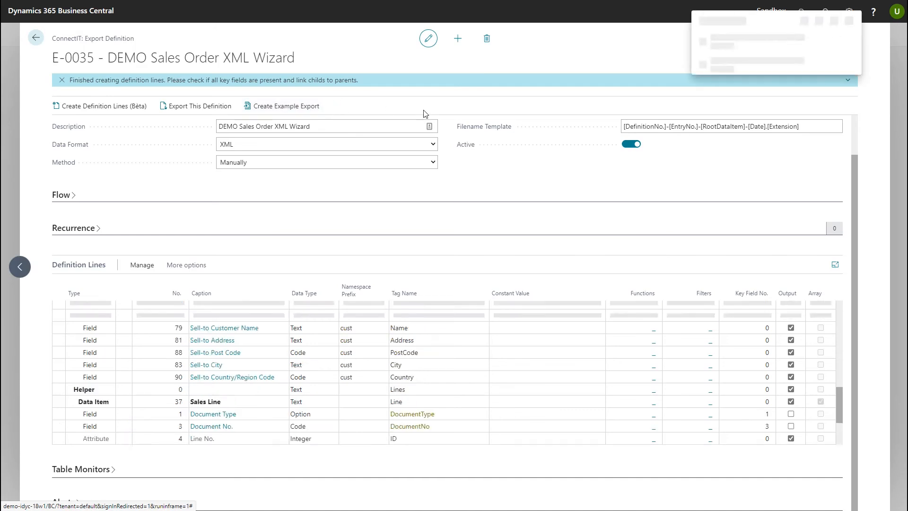
left_click(733, 47)
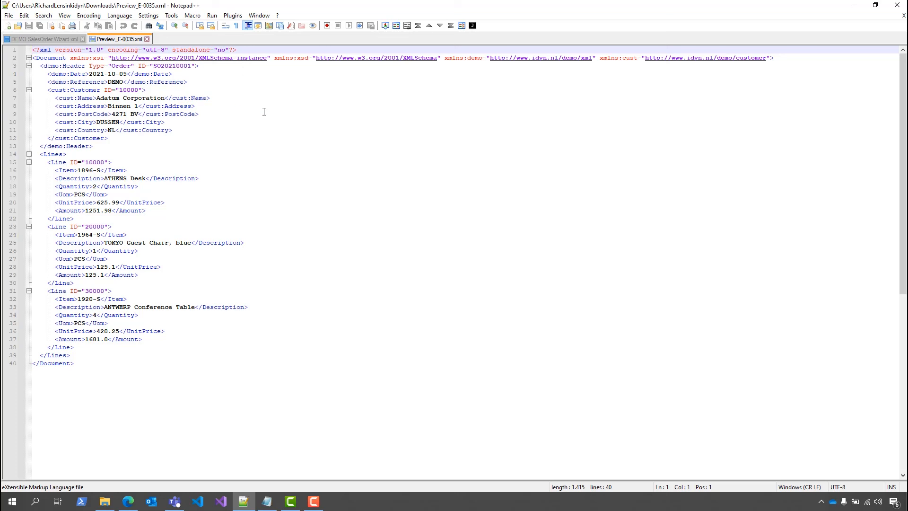
Compare the exported Preview_E-0035.xml with the sample file DEMO SalesOrder Wizard.xml, checking the header, customer and line elements
left_click(56, 37)
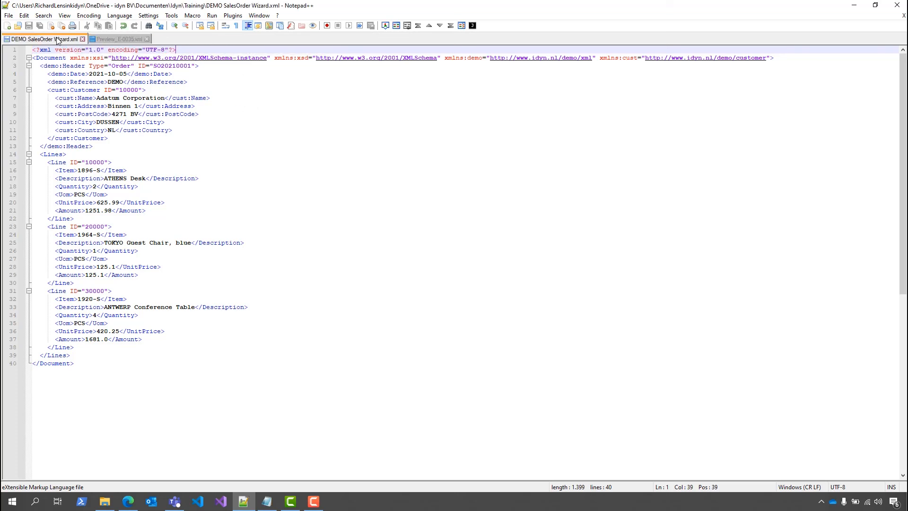
left_click(111, 36)
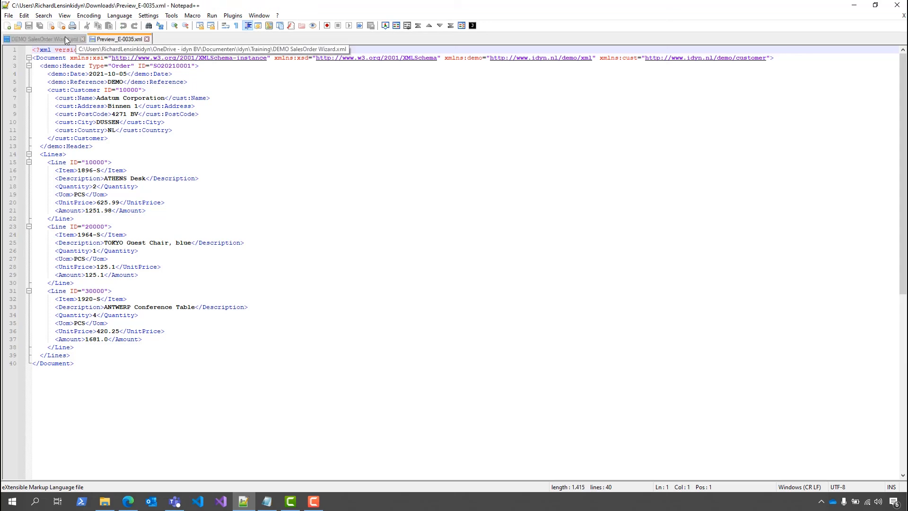
left_click(65, 35)
left_click(108, 40)
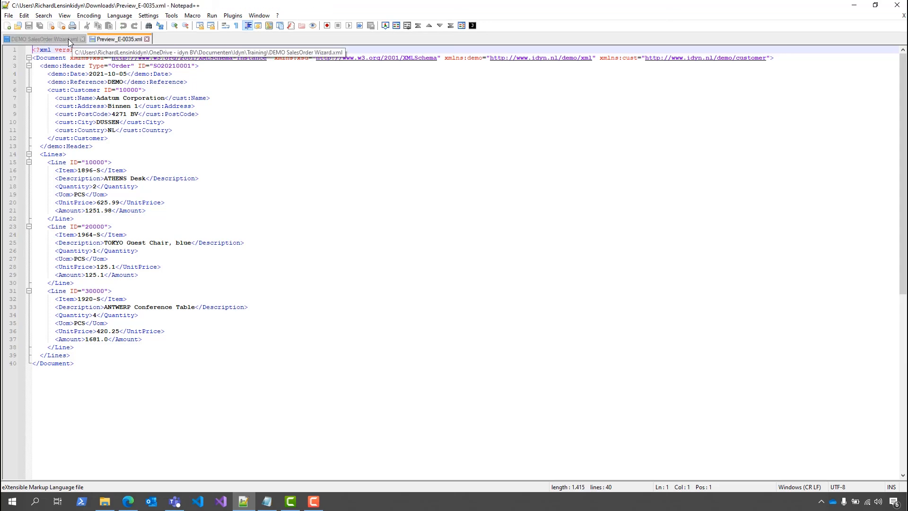
left_click(69, 39)
left_click(109, 40)
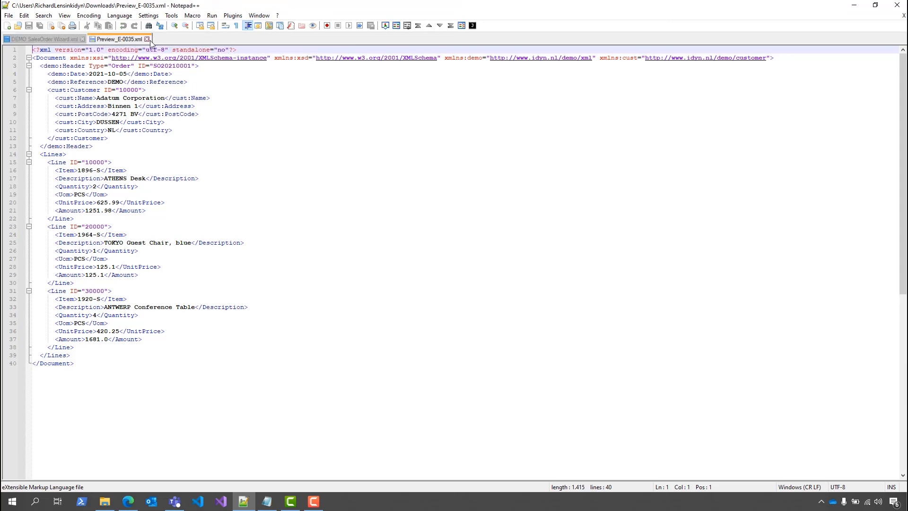
Switch back to Business Central in the browser and leave the export definition for the definitions list
left_click(128, 501)
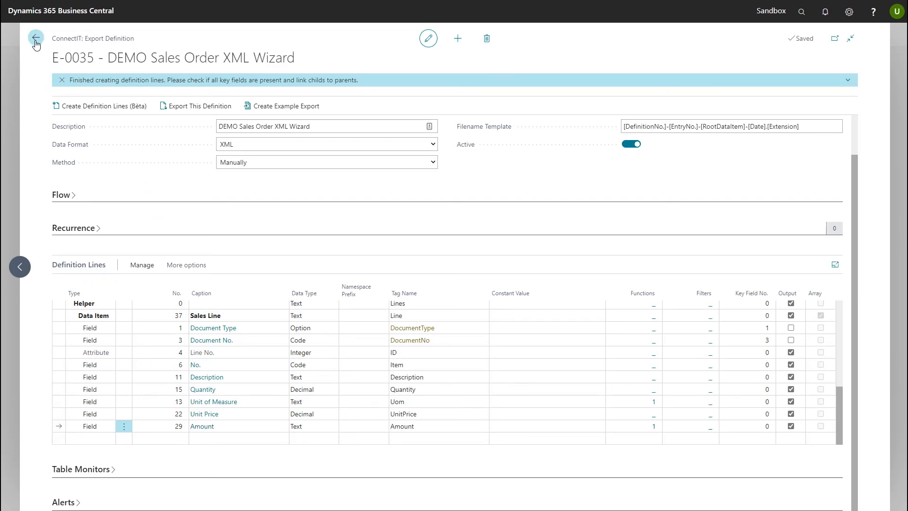
left_click(36, 40)
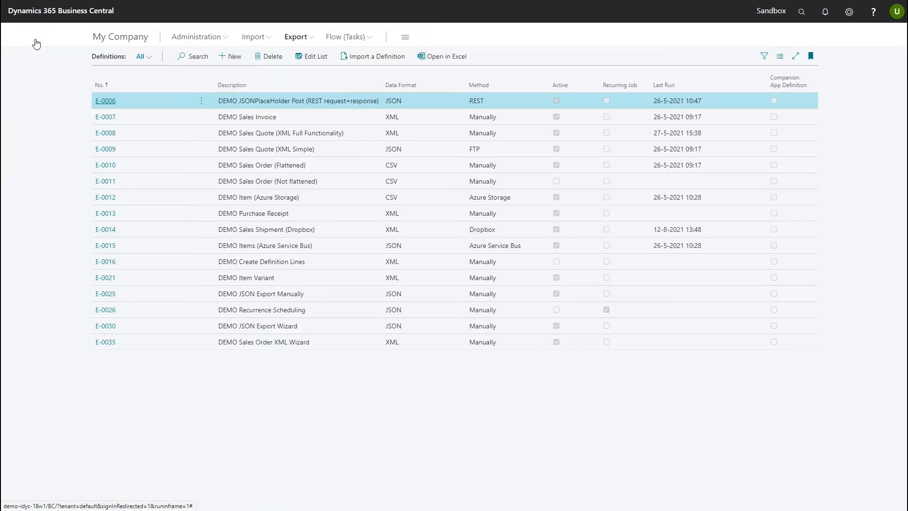